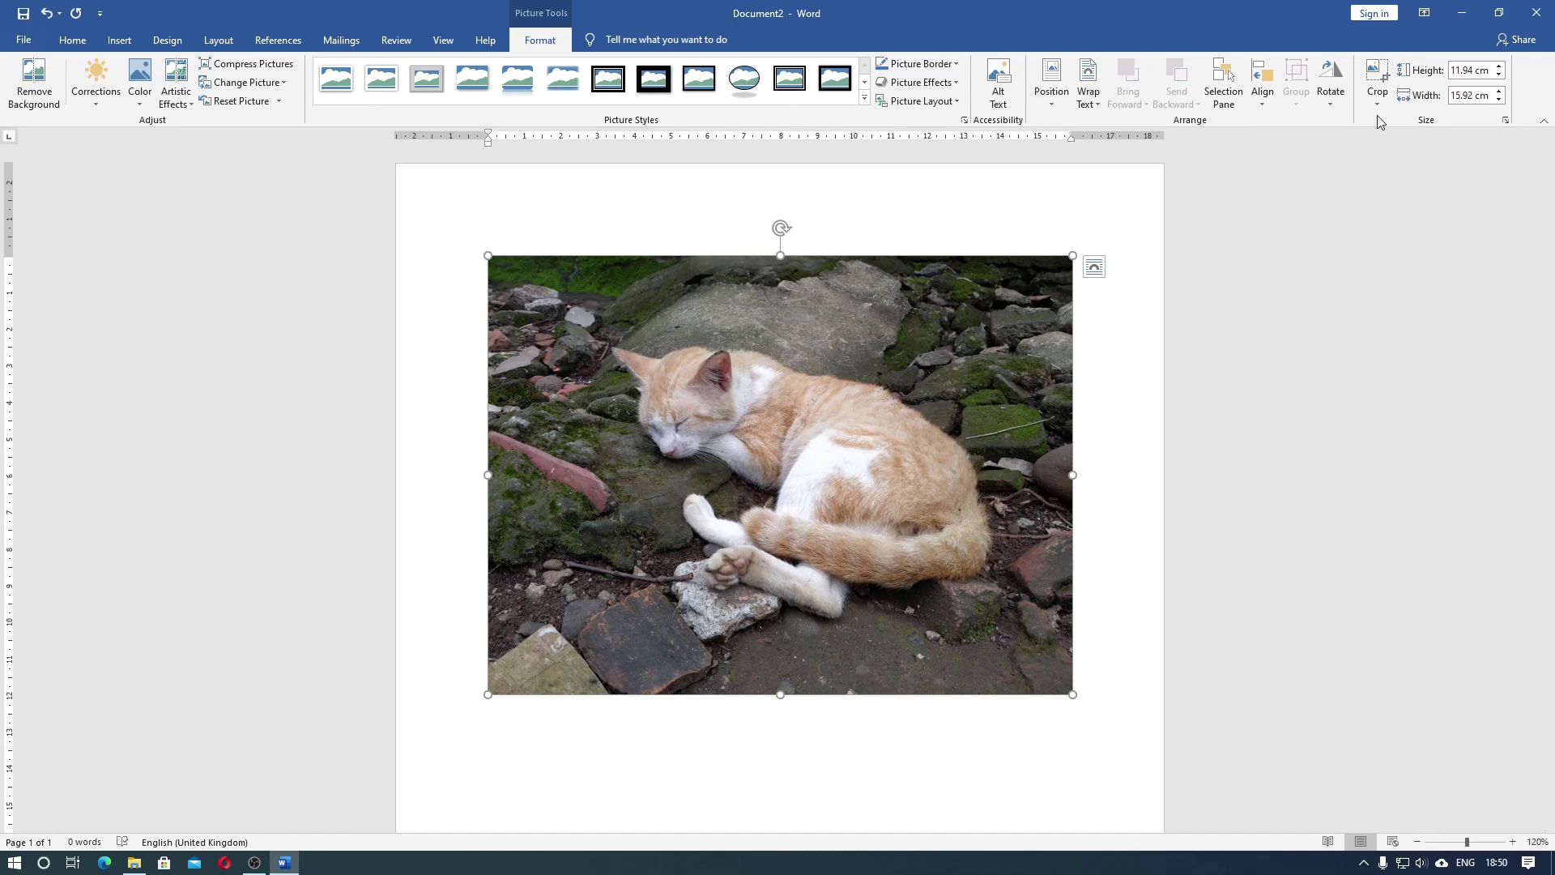
# Start cropping the cat photo and pull the left edge in to remove the strip of rocks.
pyautogui.click(1377, 75)
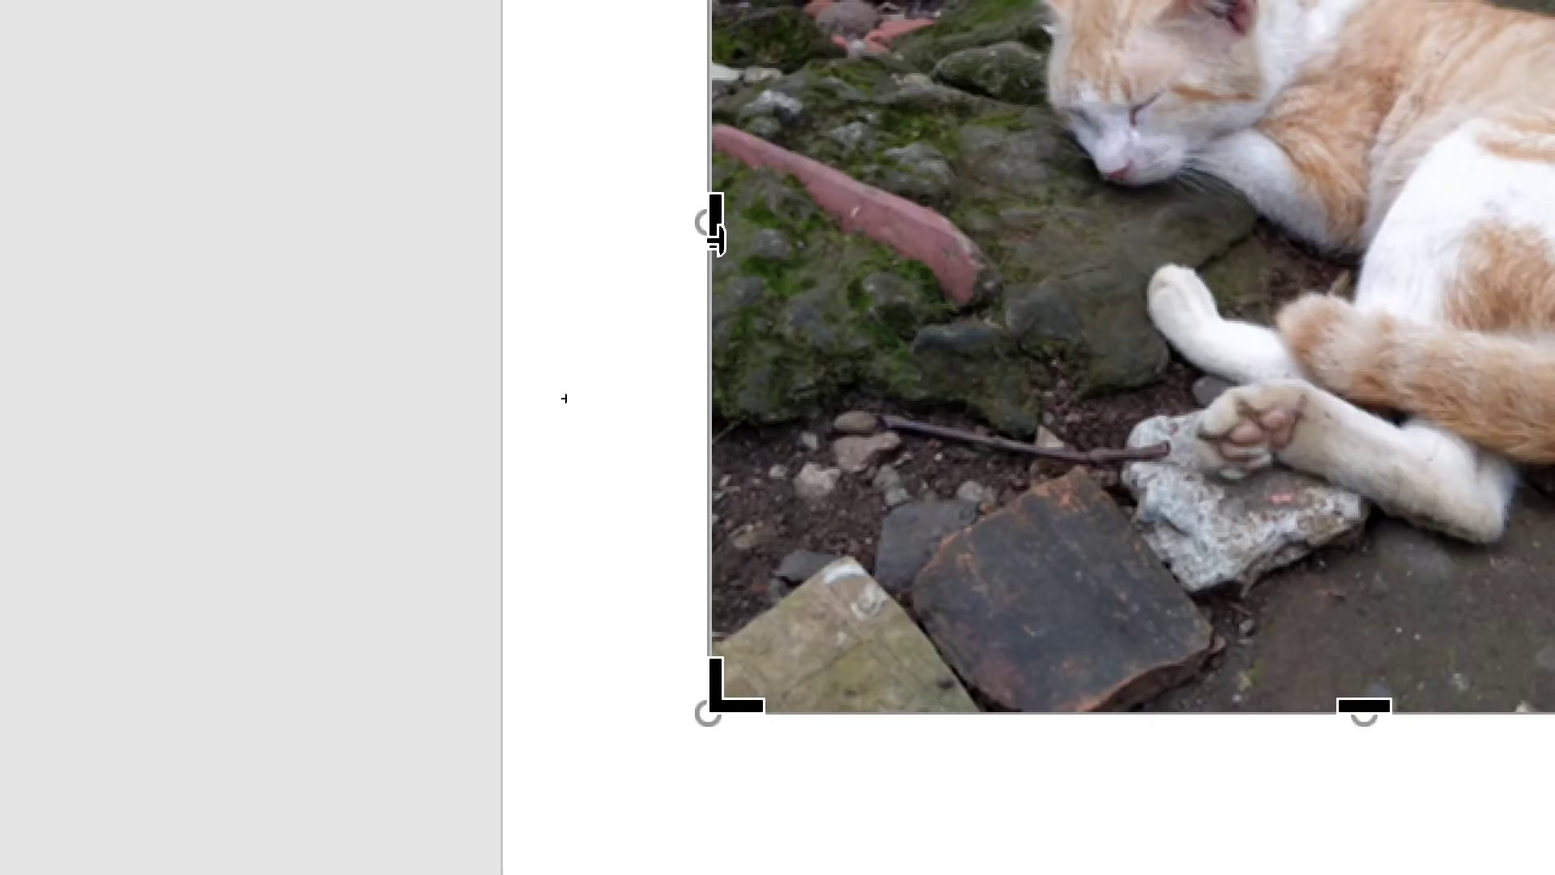
pyautogui.moveTo(715, 218)
pyautogui.mouseDown()
pyautogui.moveTo(742, 233)
pyautogui.moveTo(999, 235)
pyautogui.mouseUp()
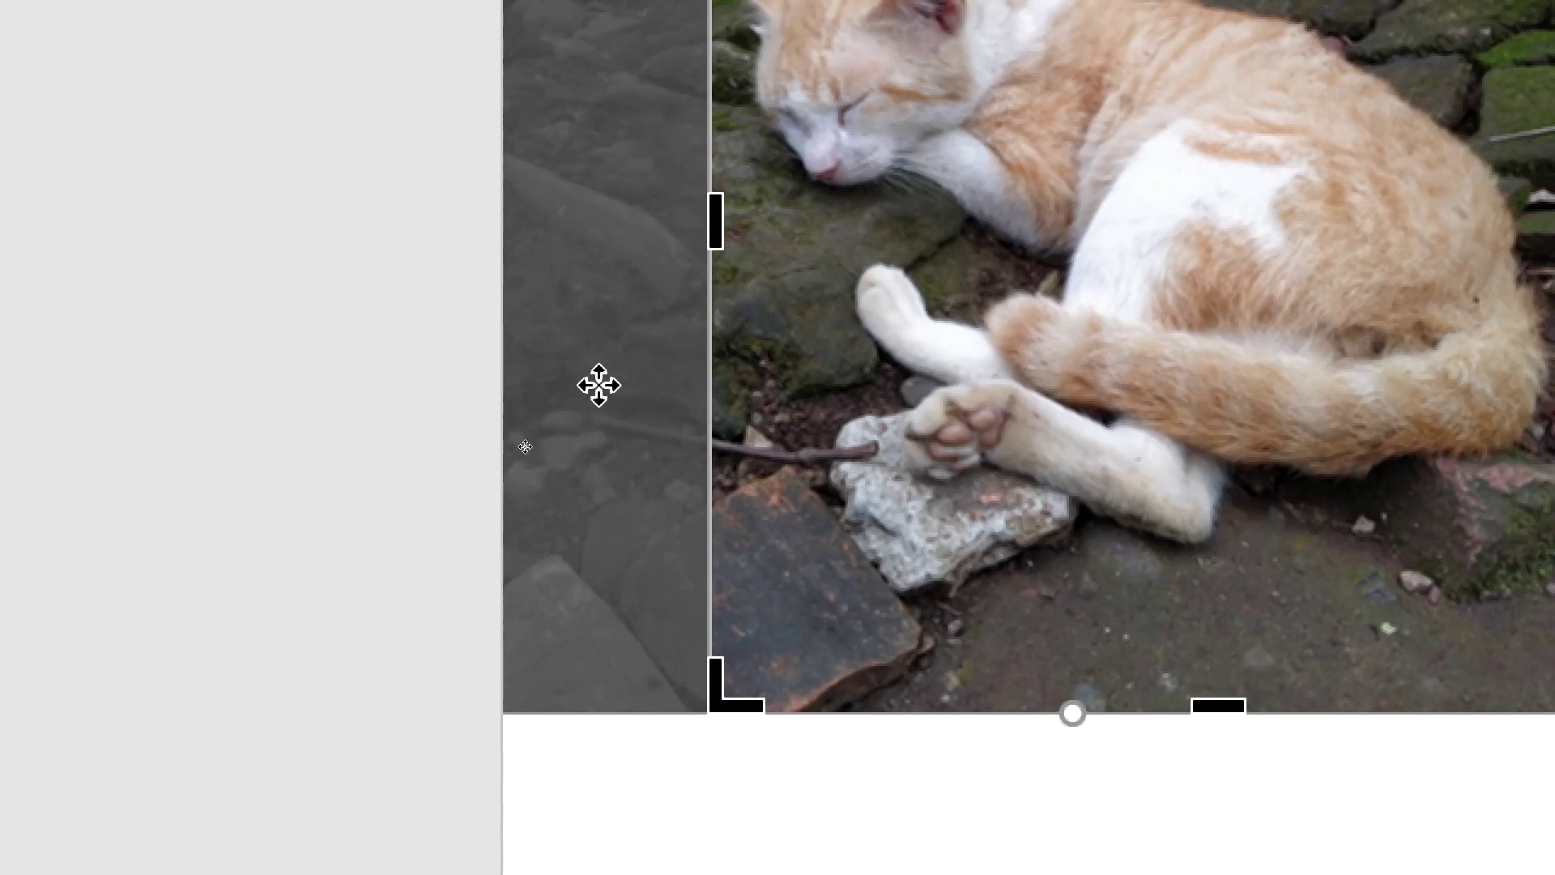
# Trim the top, right and bottom edges and apply the crop, leaving a 7.47 × 8.89 cm picture.
pyautogui.press('super+minus')
pyautogui.press('super+minus')
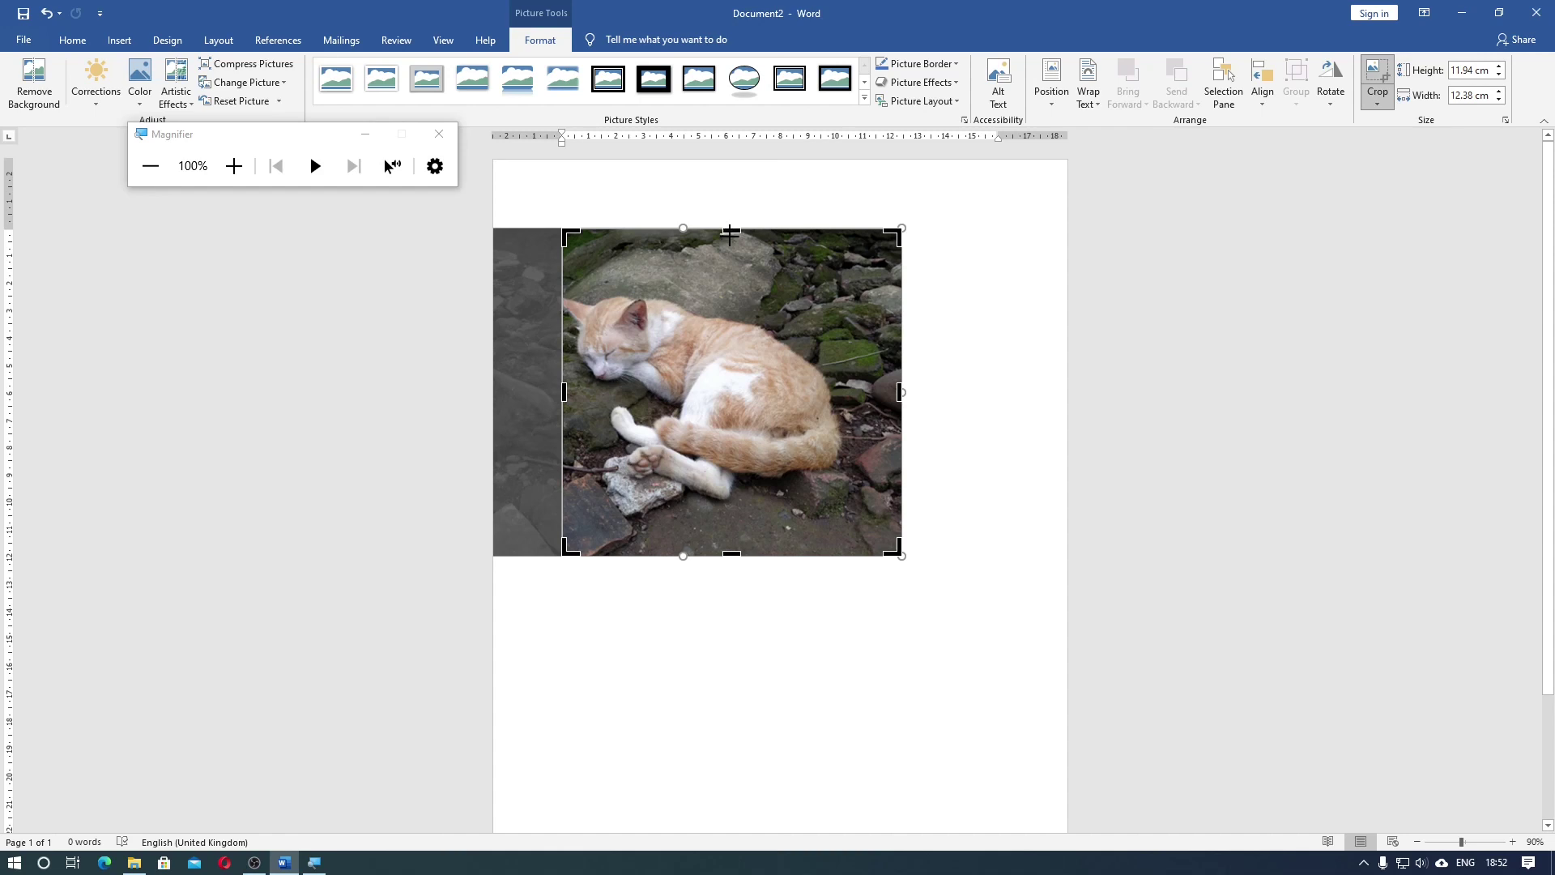
pyautogui.moveTo(731, 231); pyautogui.dragTo(732, 282)
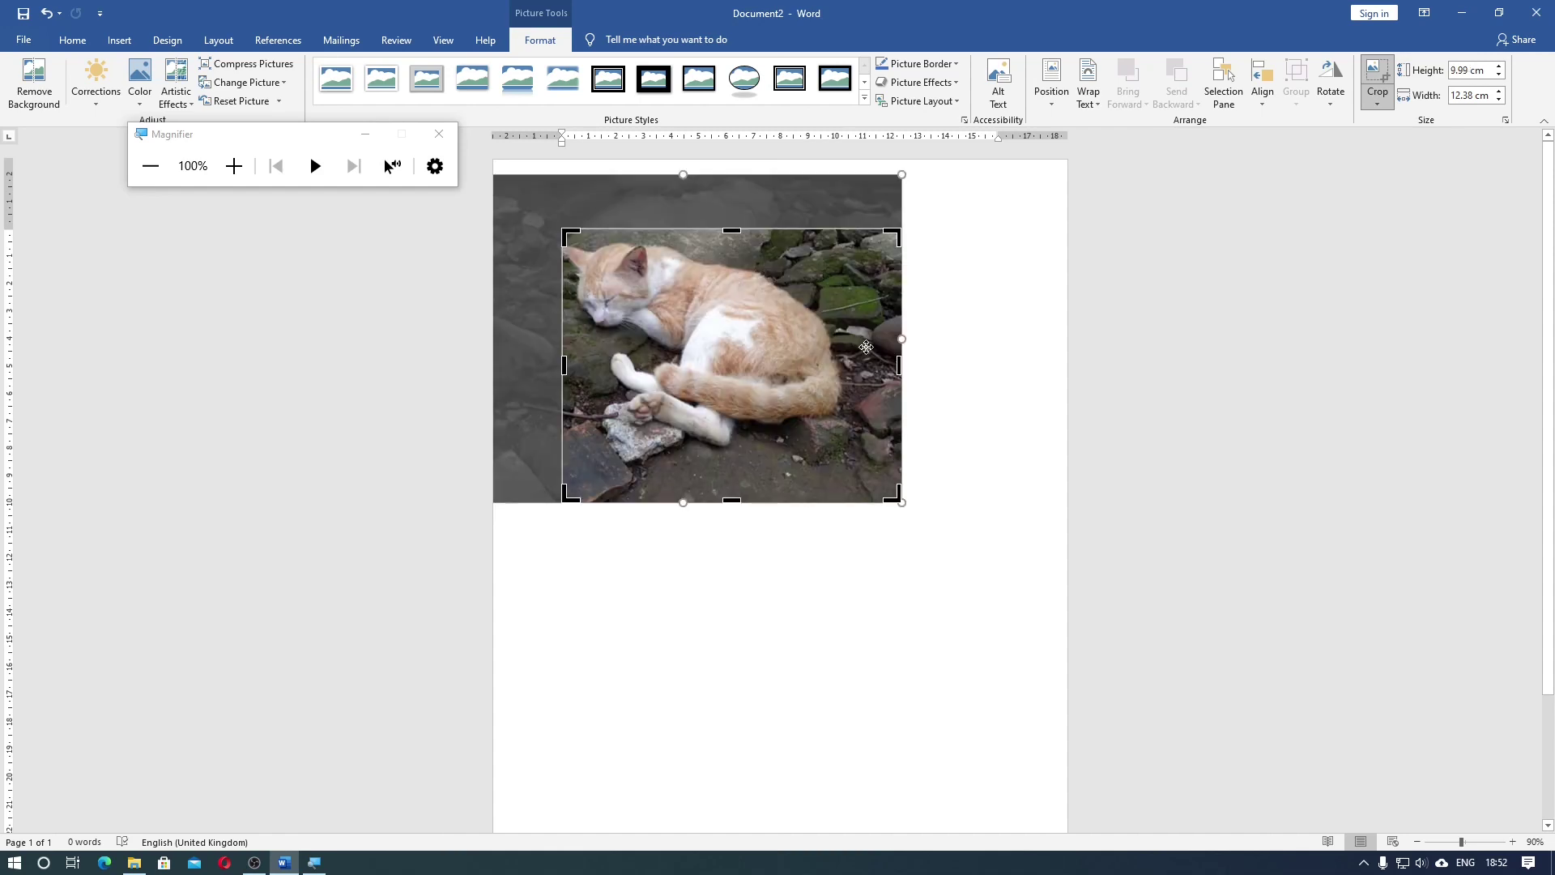
pyautogui.moveTo(894, 362); pyautogui.dragTo(798, 371)
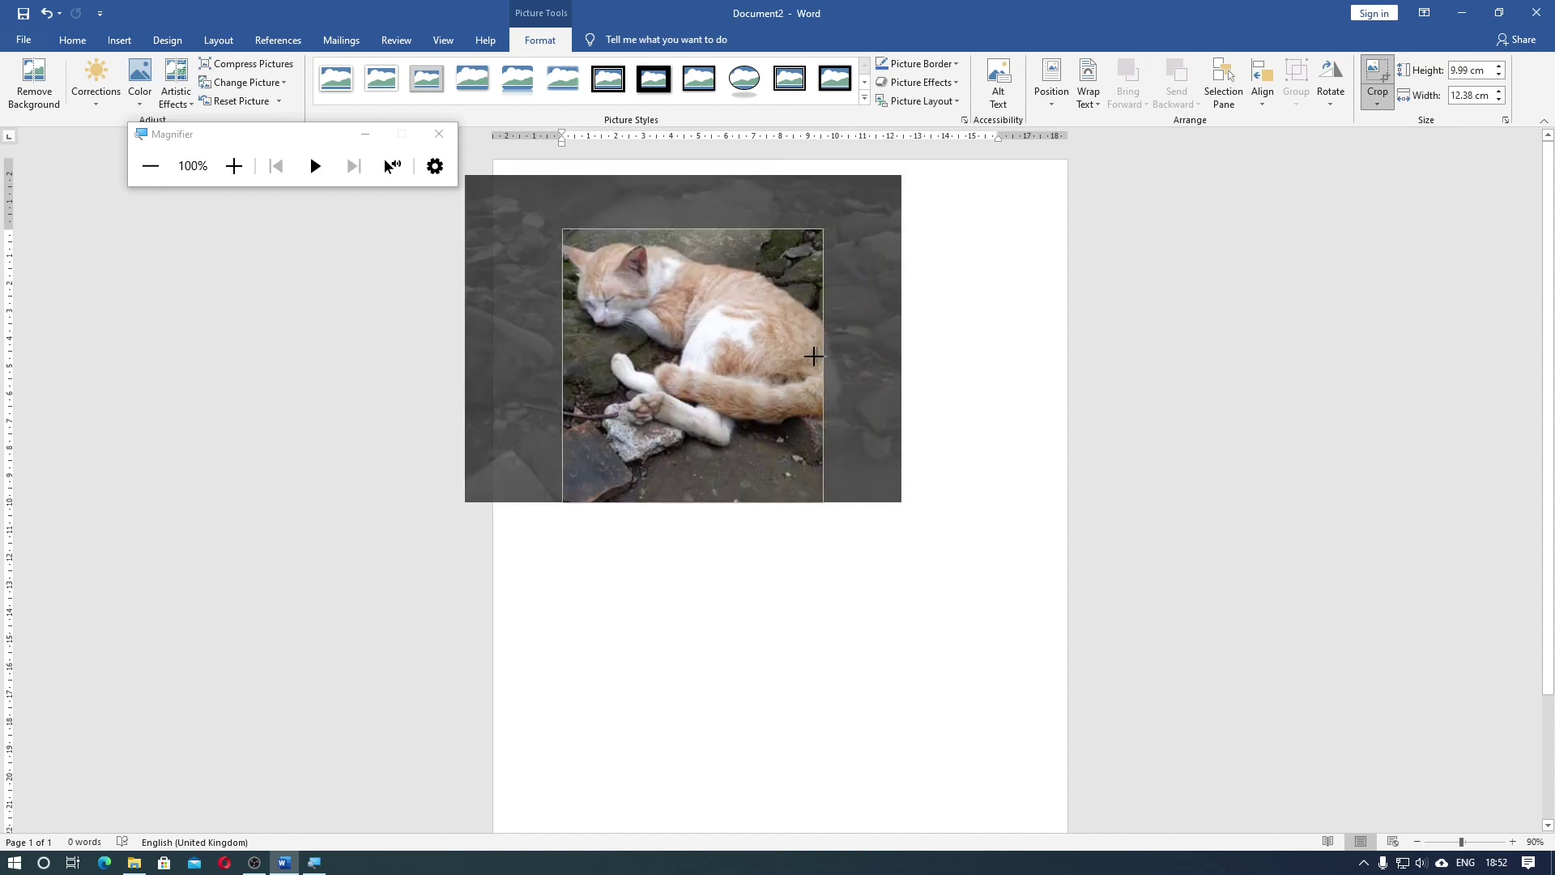
pyautogui.moveTo(683, 500); pyautogui.dragTo(682, 435)
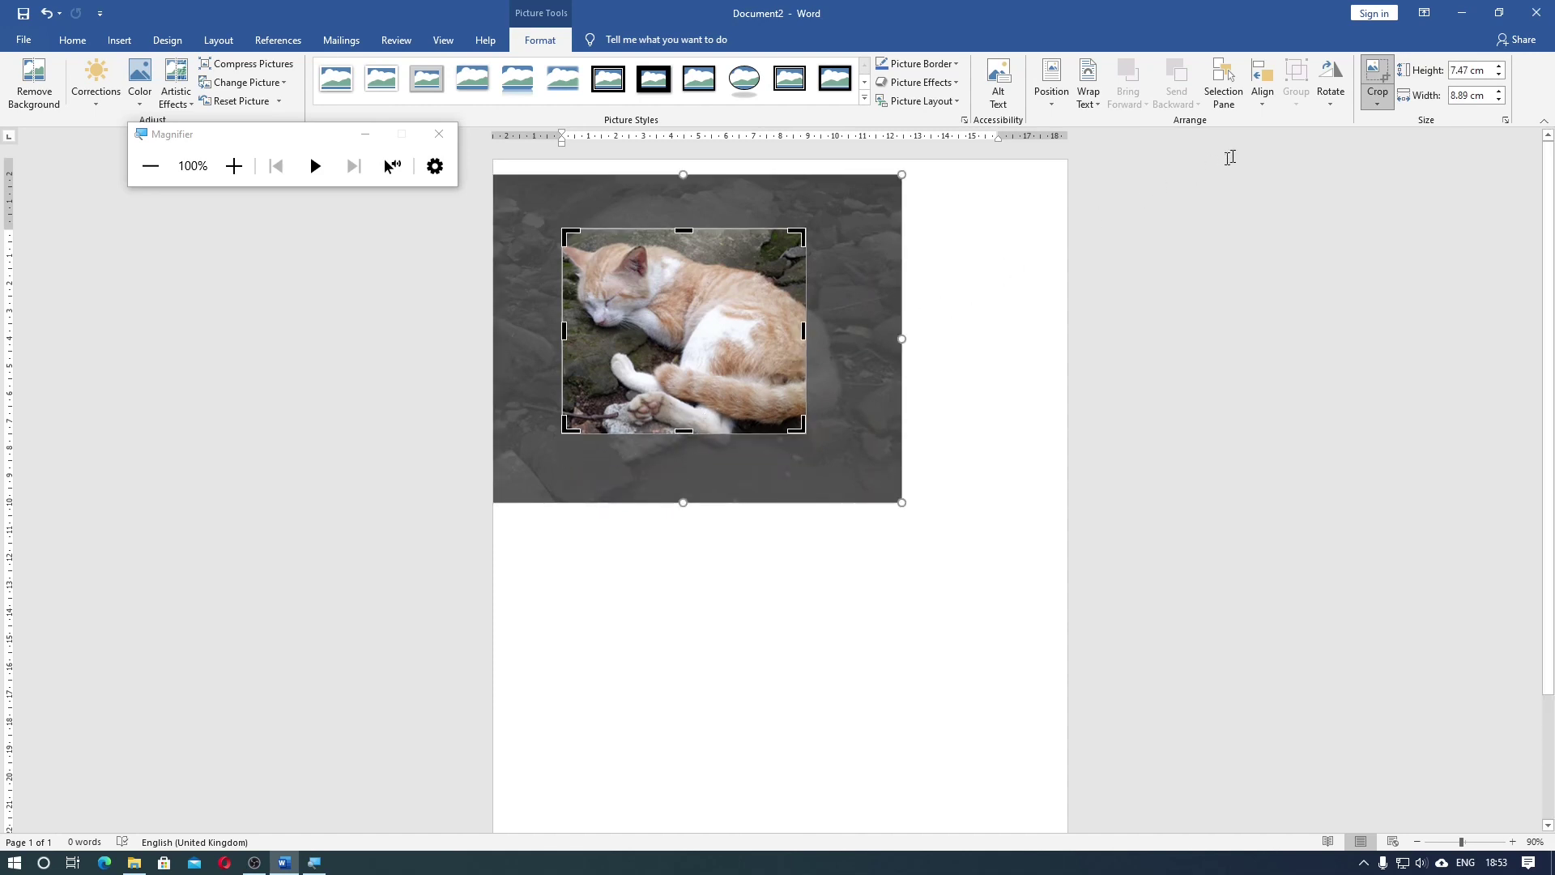
pyautogui.click(1377, 77)
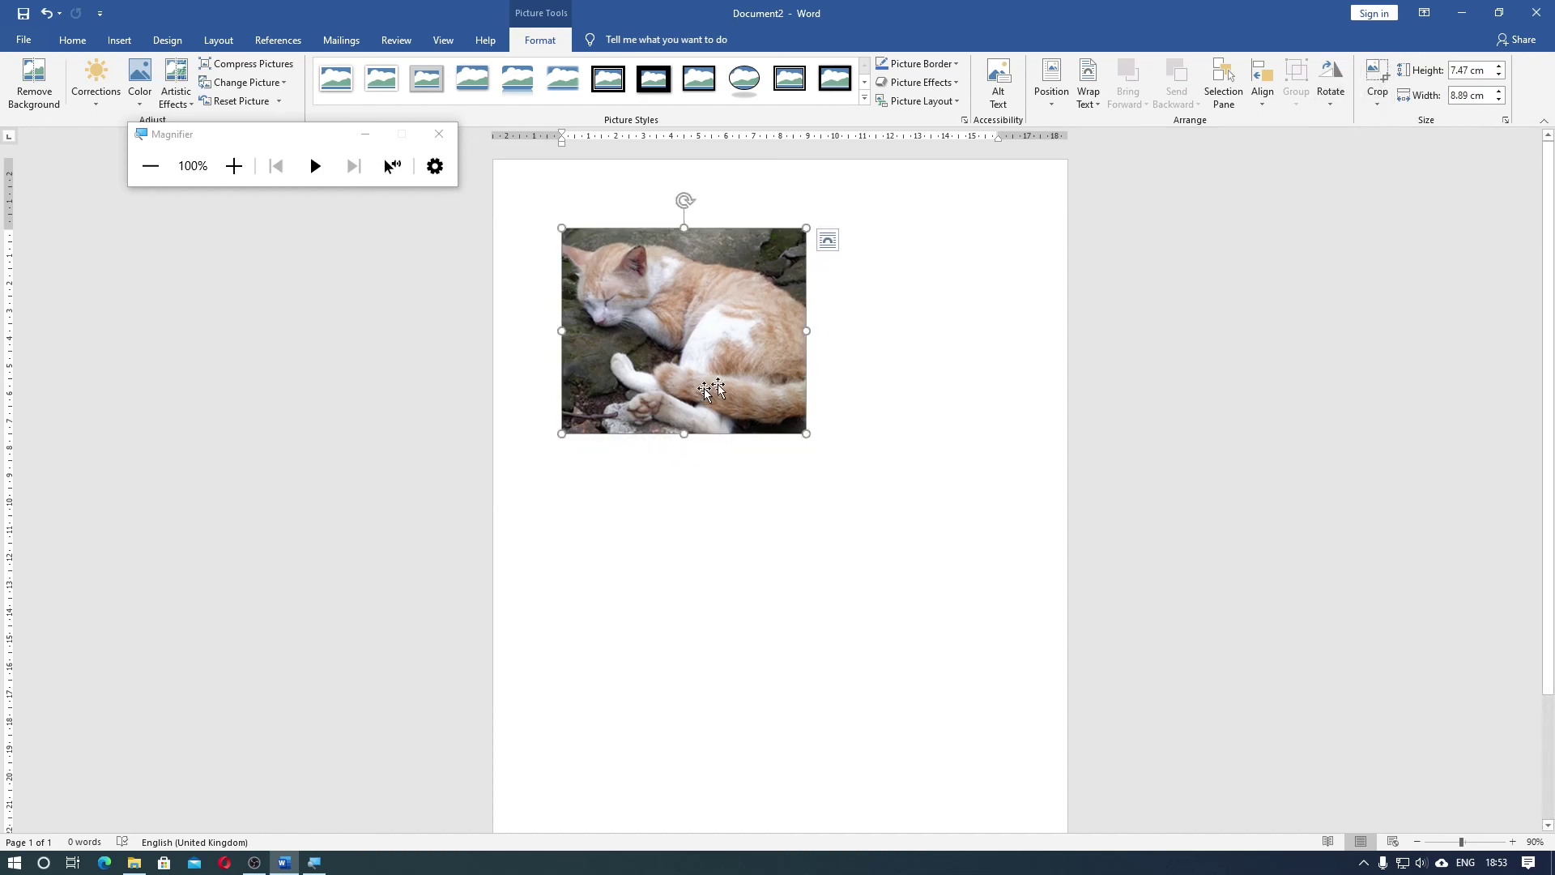
# Zoom in and undo the crop, restoring the full 11.94 × 15.92 cm cat photo.
pyautogui.scroll(3, 720, 403)
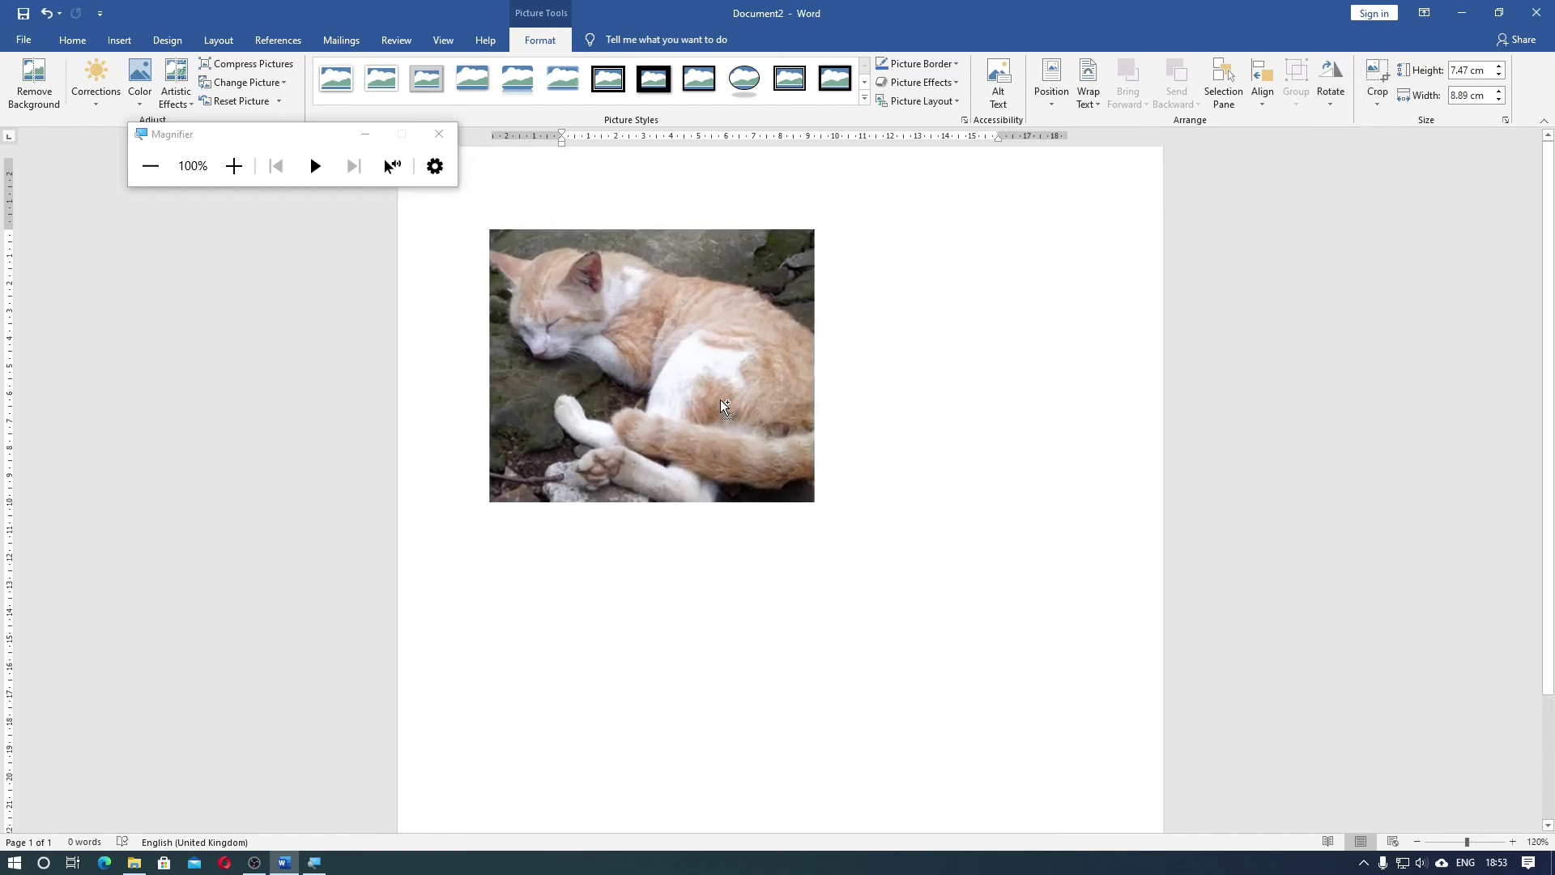
pyautogui.scroll(1, 724, 405)
pyautogui.scroll(1, 721, 403)
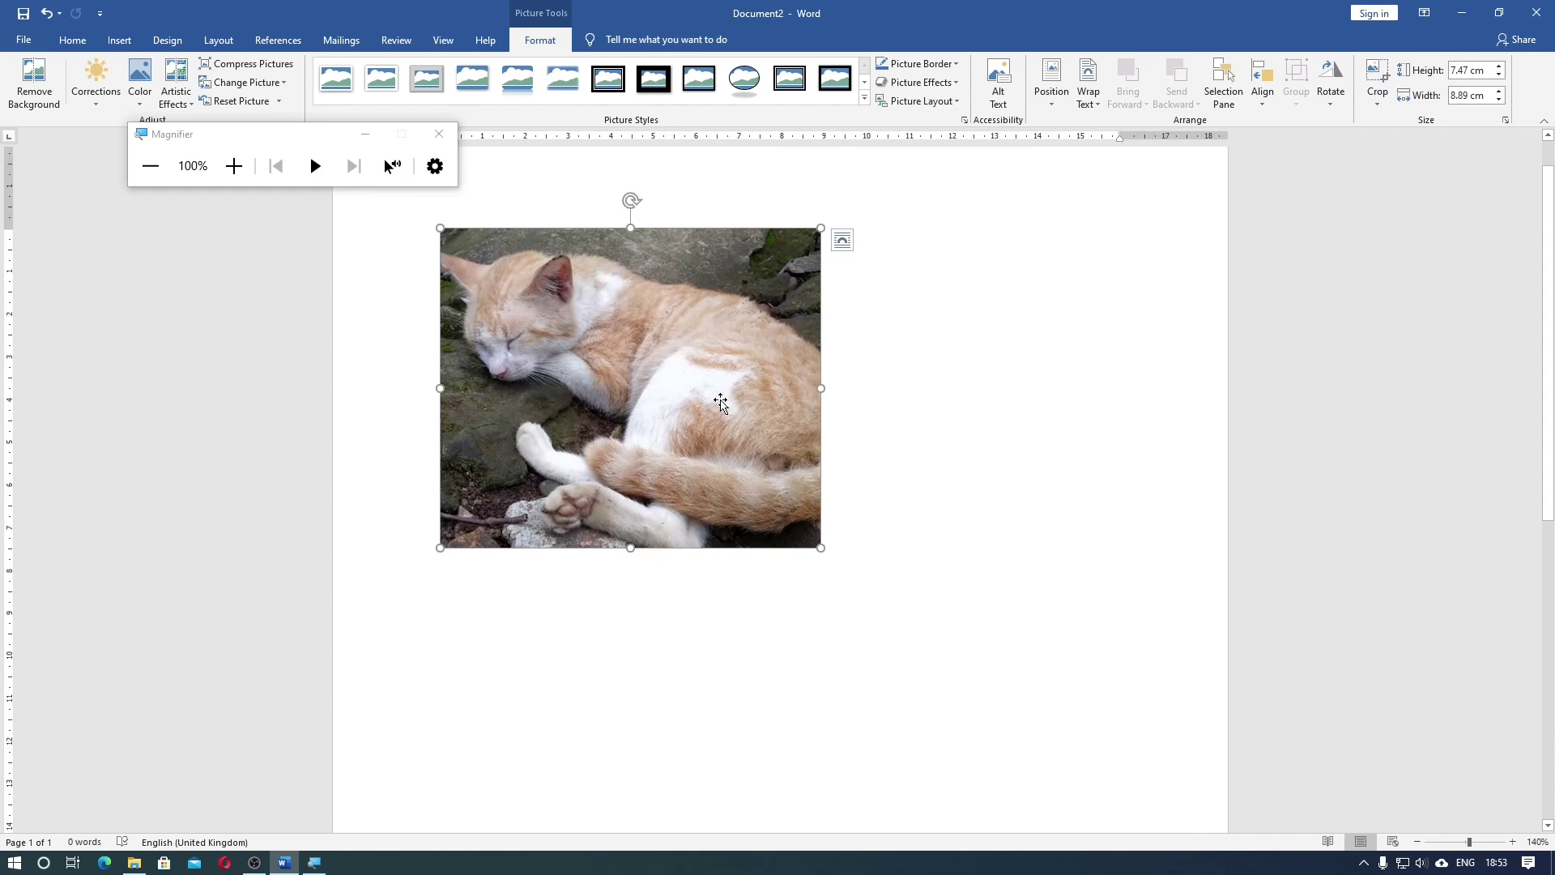
pyautogui.hotkey('ctrl', 'z')
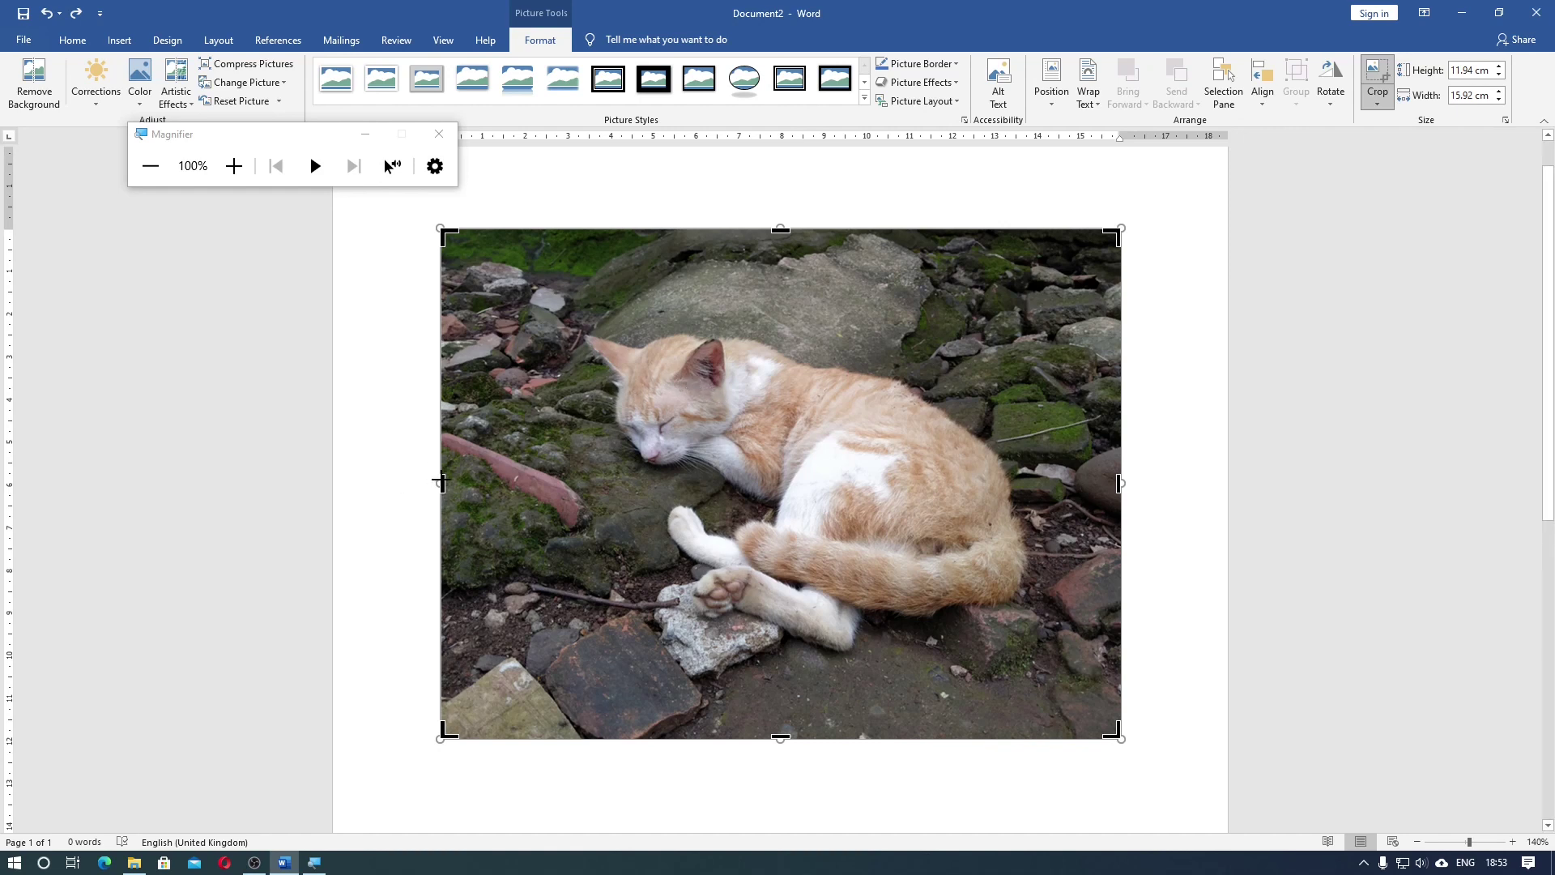
pyautogui.moveTo(441, 481); pyautogui.dragTo(561, 481)
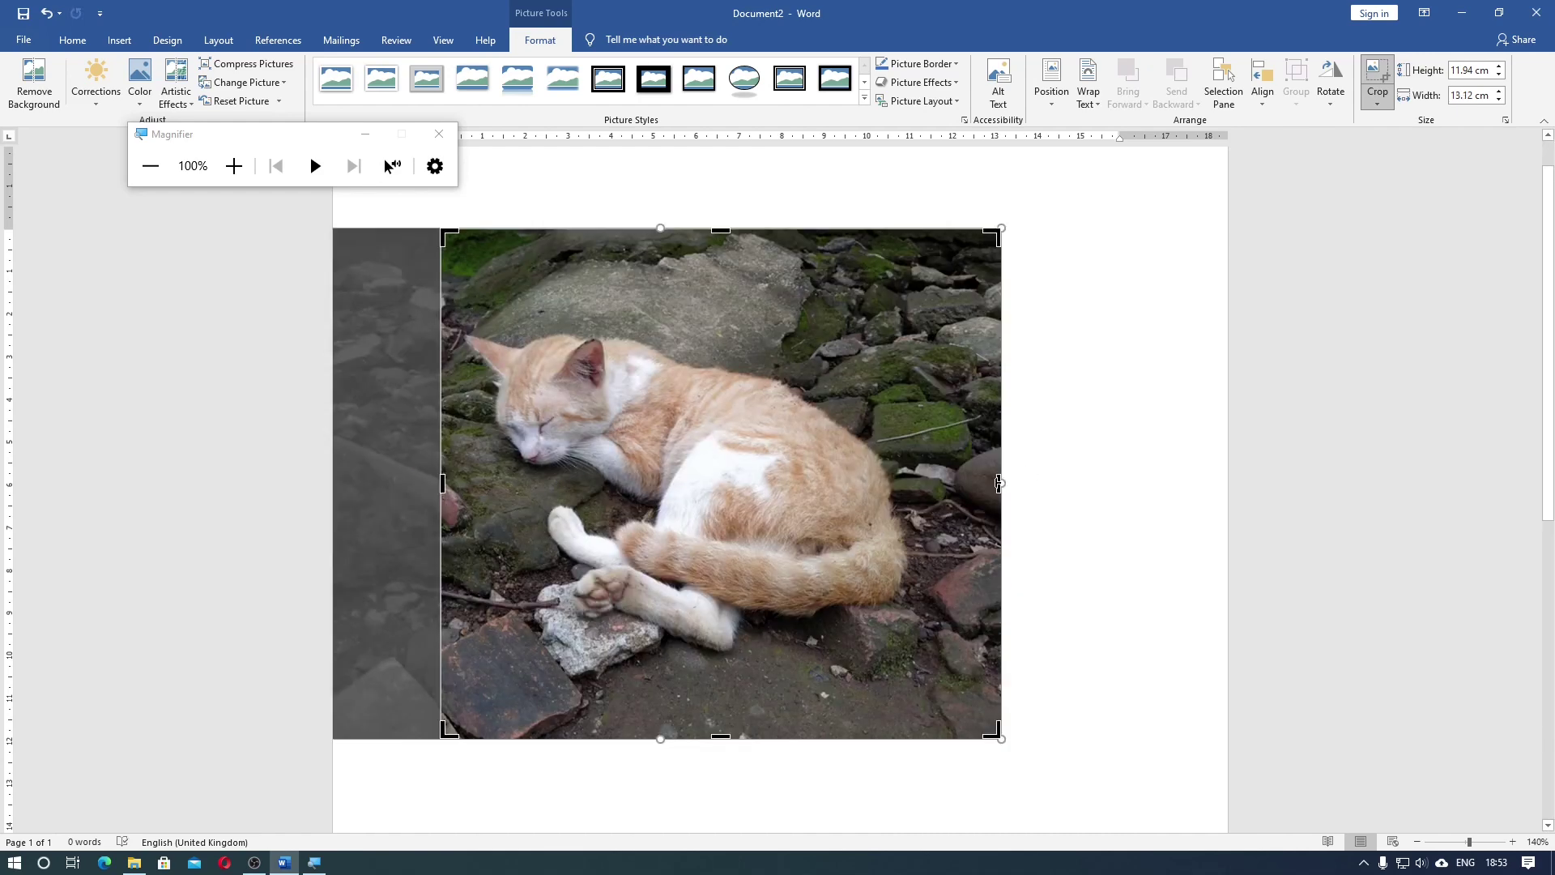
pyautogui.moveTo(996, 483); pyautogui.dragTo(889, 483)
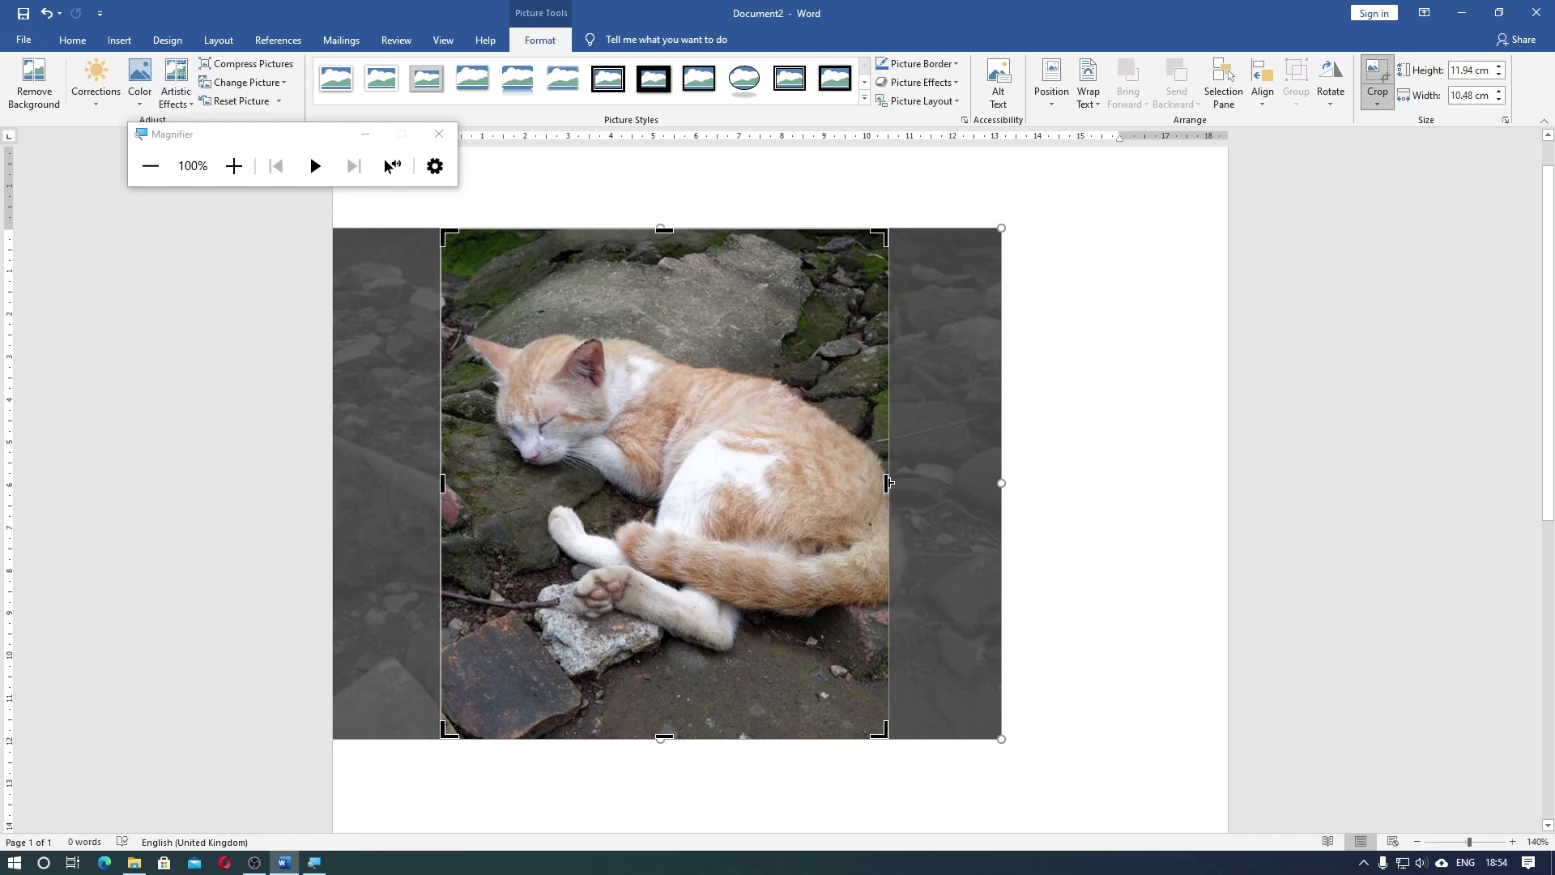
pyautogui.hotkey('ctrl', 'z')
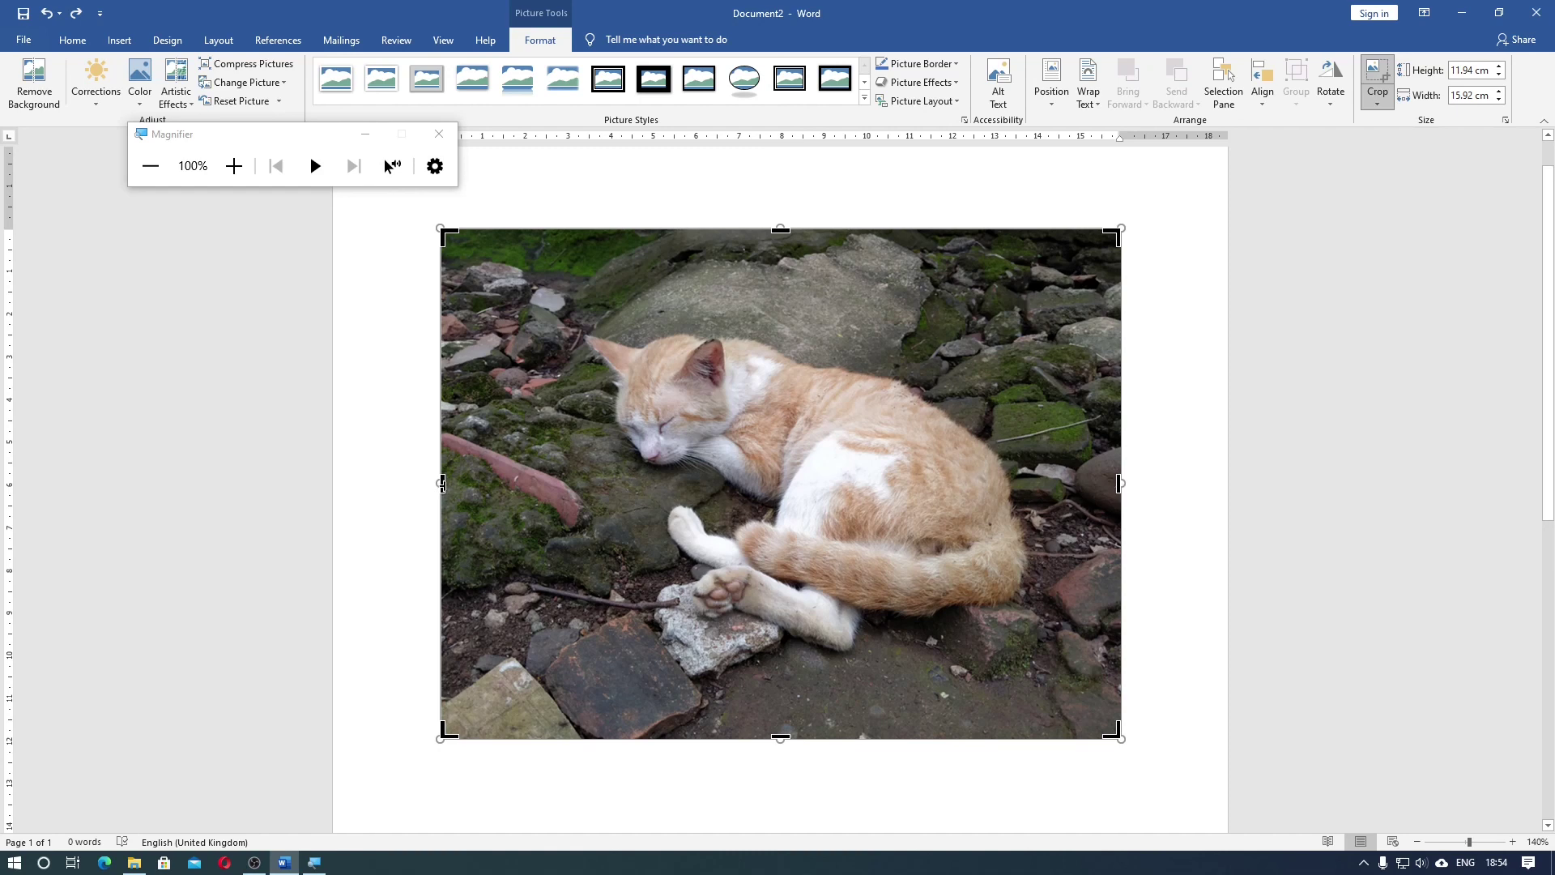
pyautogui.moveTo(441, 483); pyautogui.dragTo(654, 485)
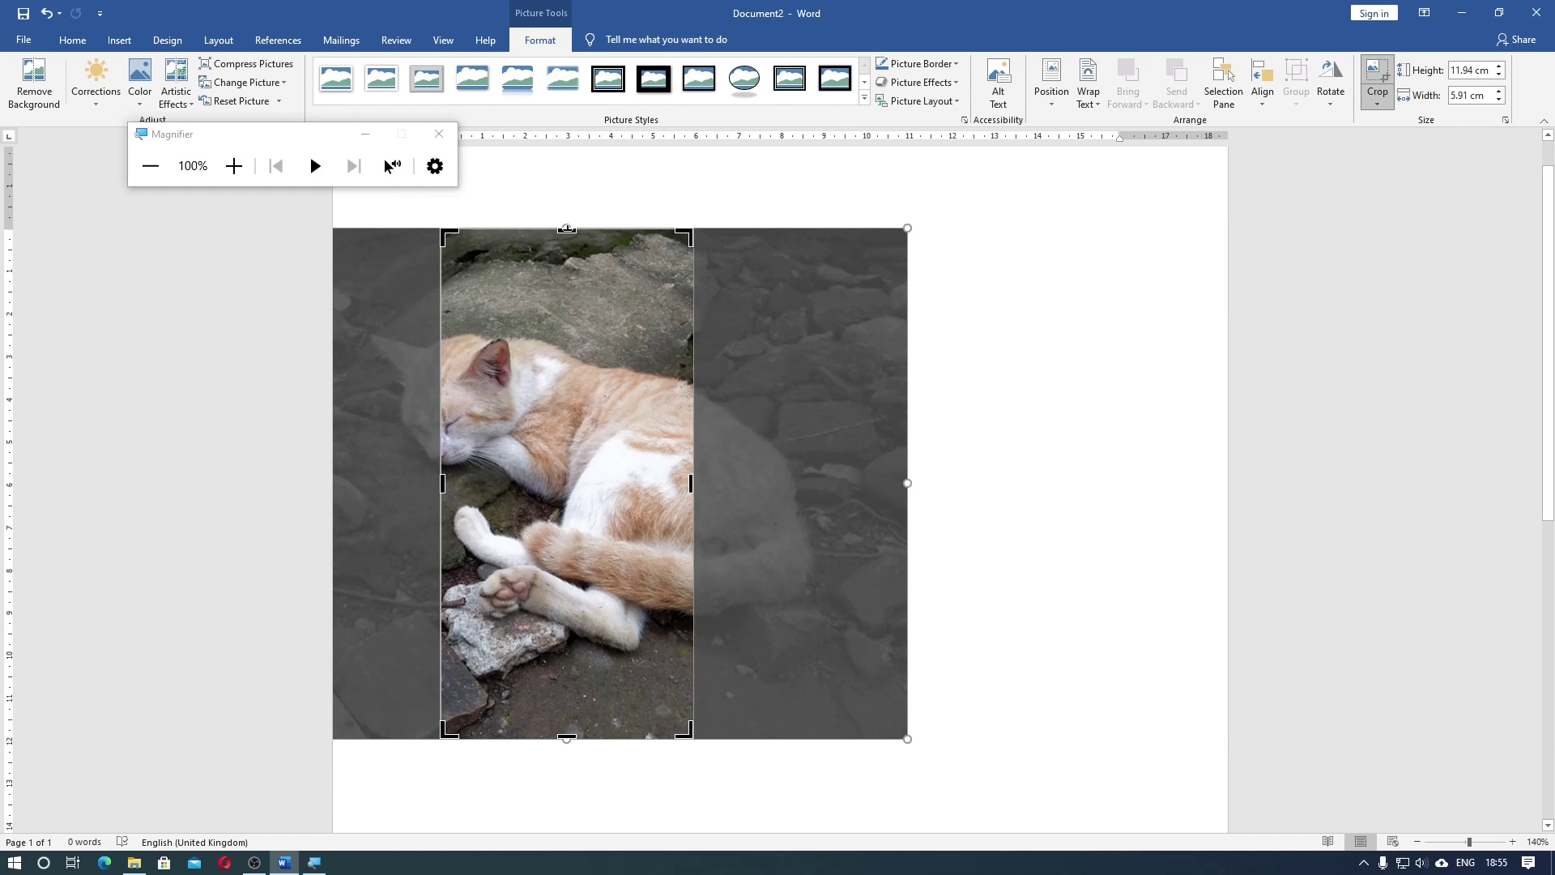
pyautogui.moveTo(567, 232)
pyautogui.mouseDown()
pyautogui.moveTo(588, 425)
pyautogui.moveTo(596, 269)
pyautogui.mouseUp()
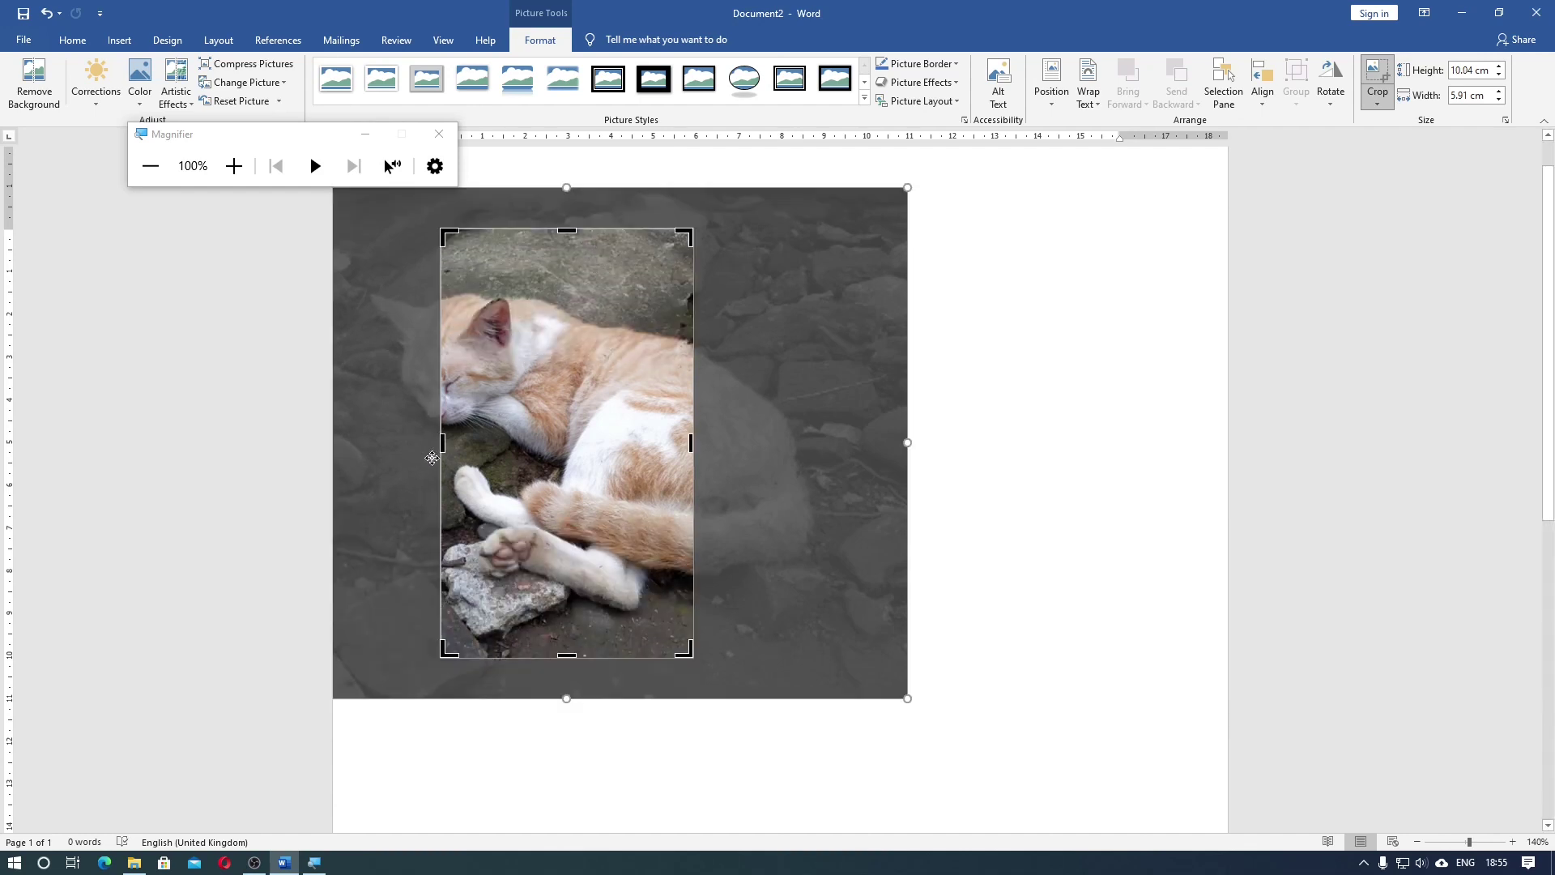
pyautogui.moveTo(439, 444); pyautogui.dragTo(283, 440)
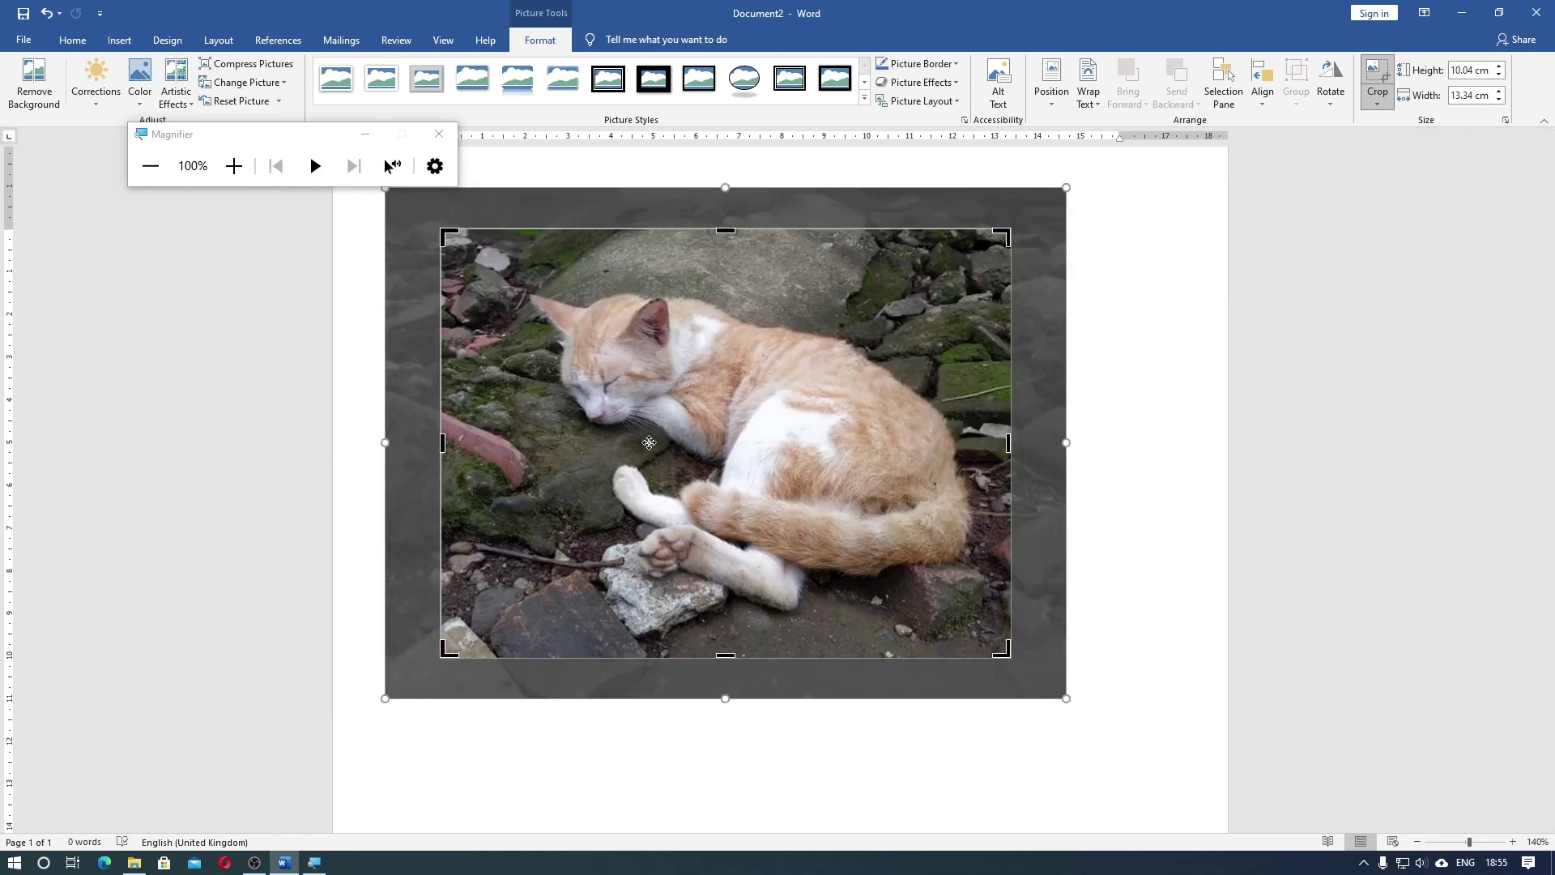
pyautogui.hotkey('ctrl', 'z')
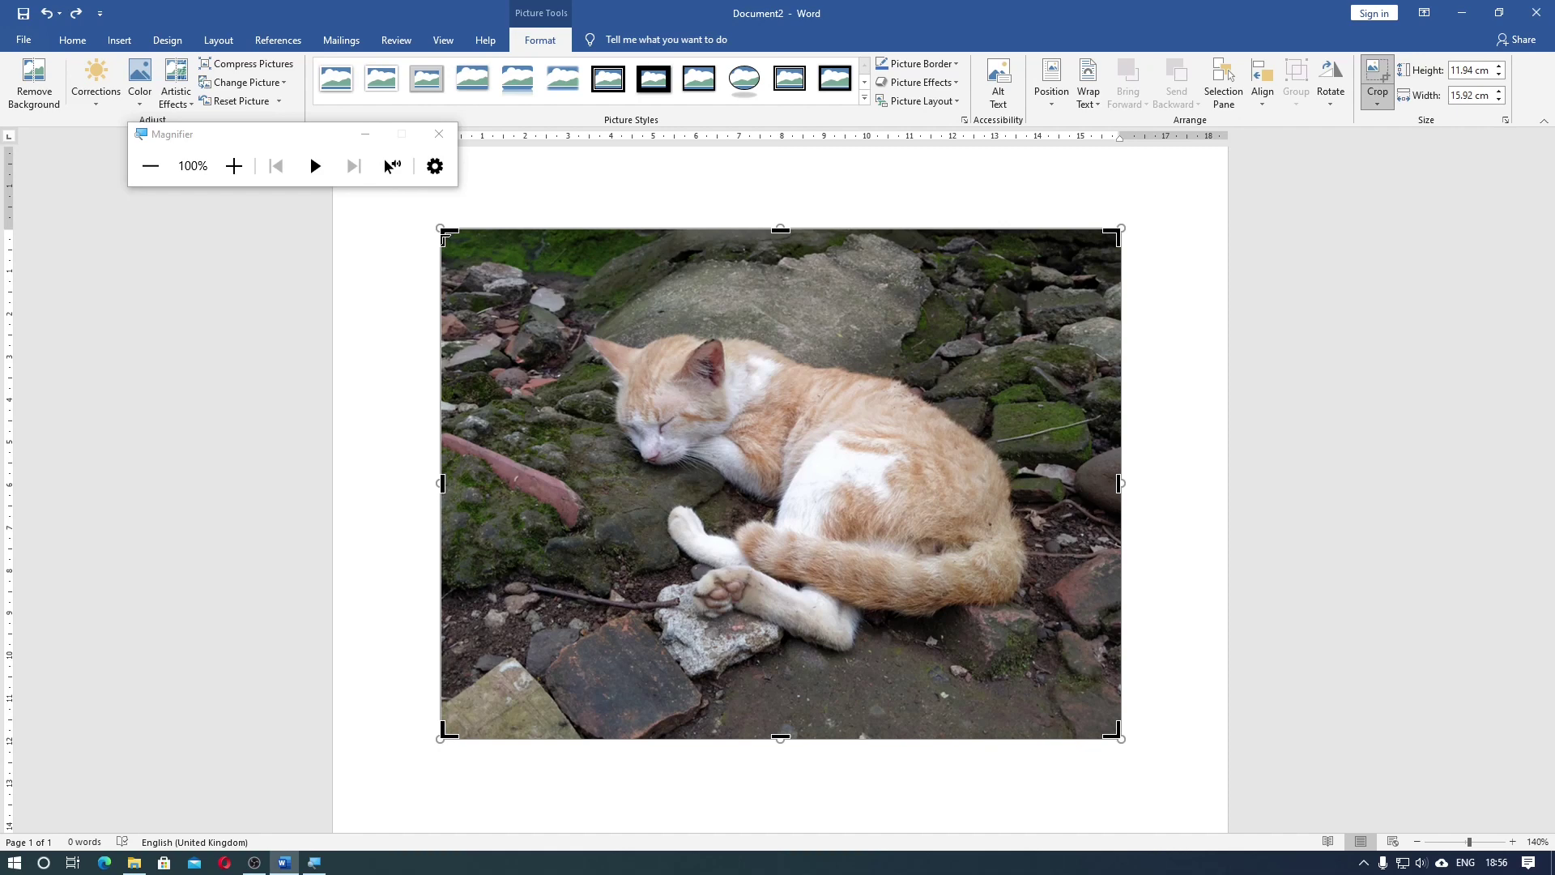
pyautogui.press('super+plus')
pyautogui.press('super+plus')
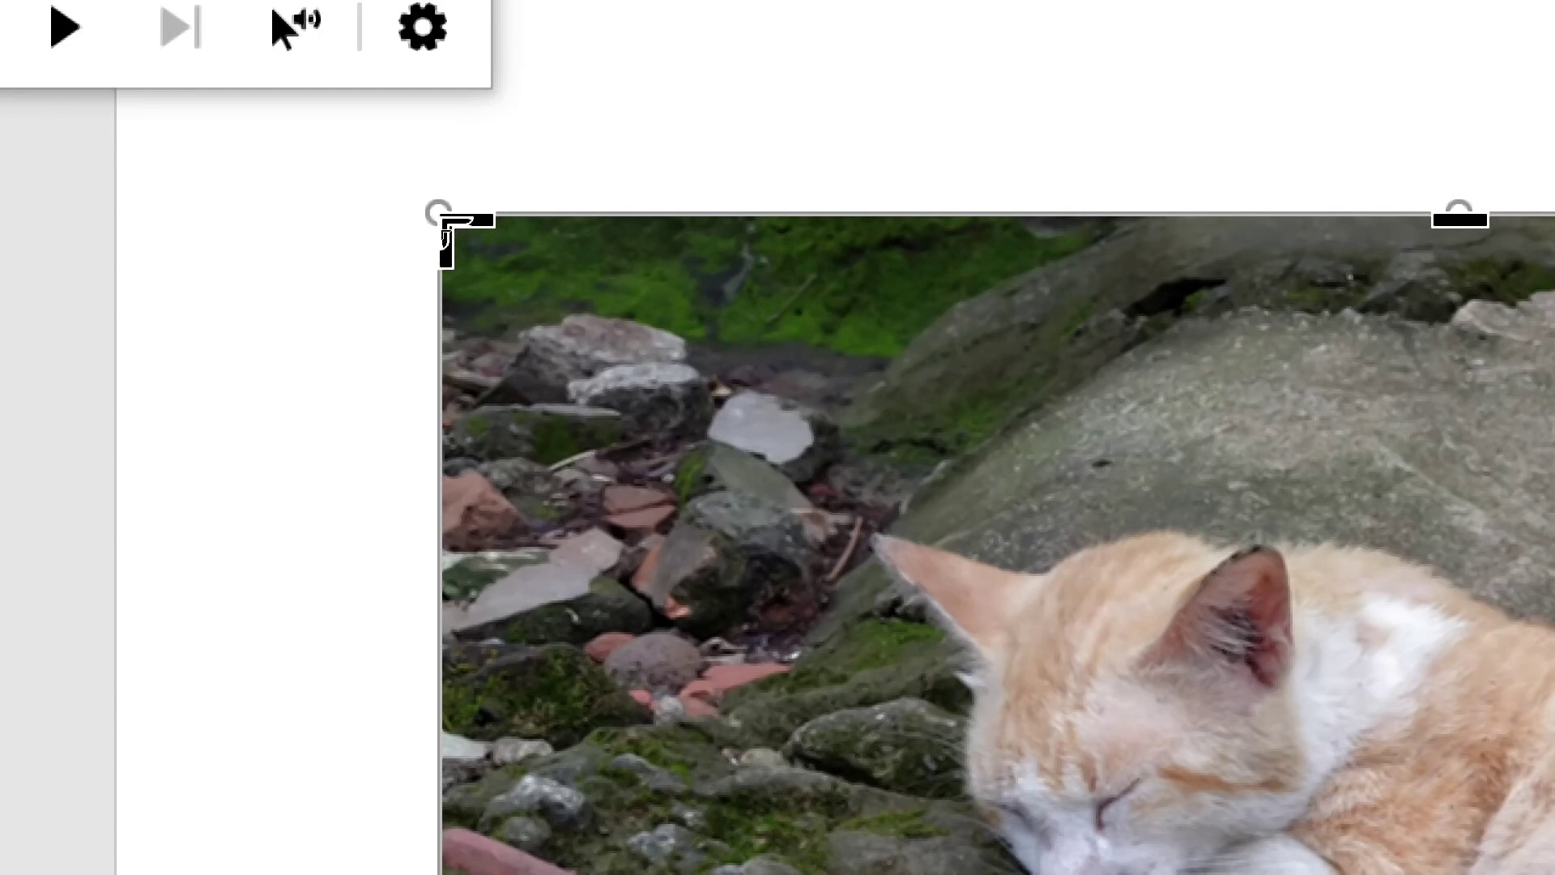
pyautogui.press('super+minus')
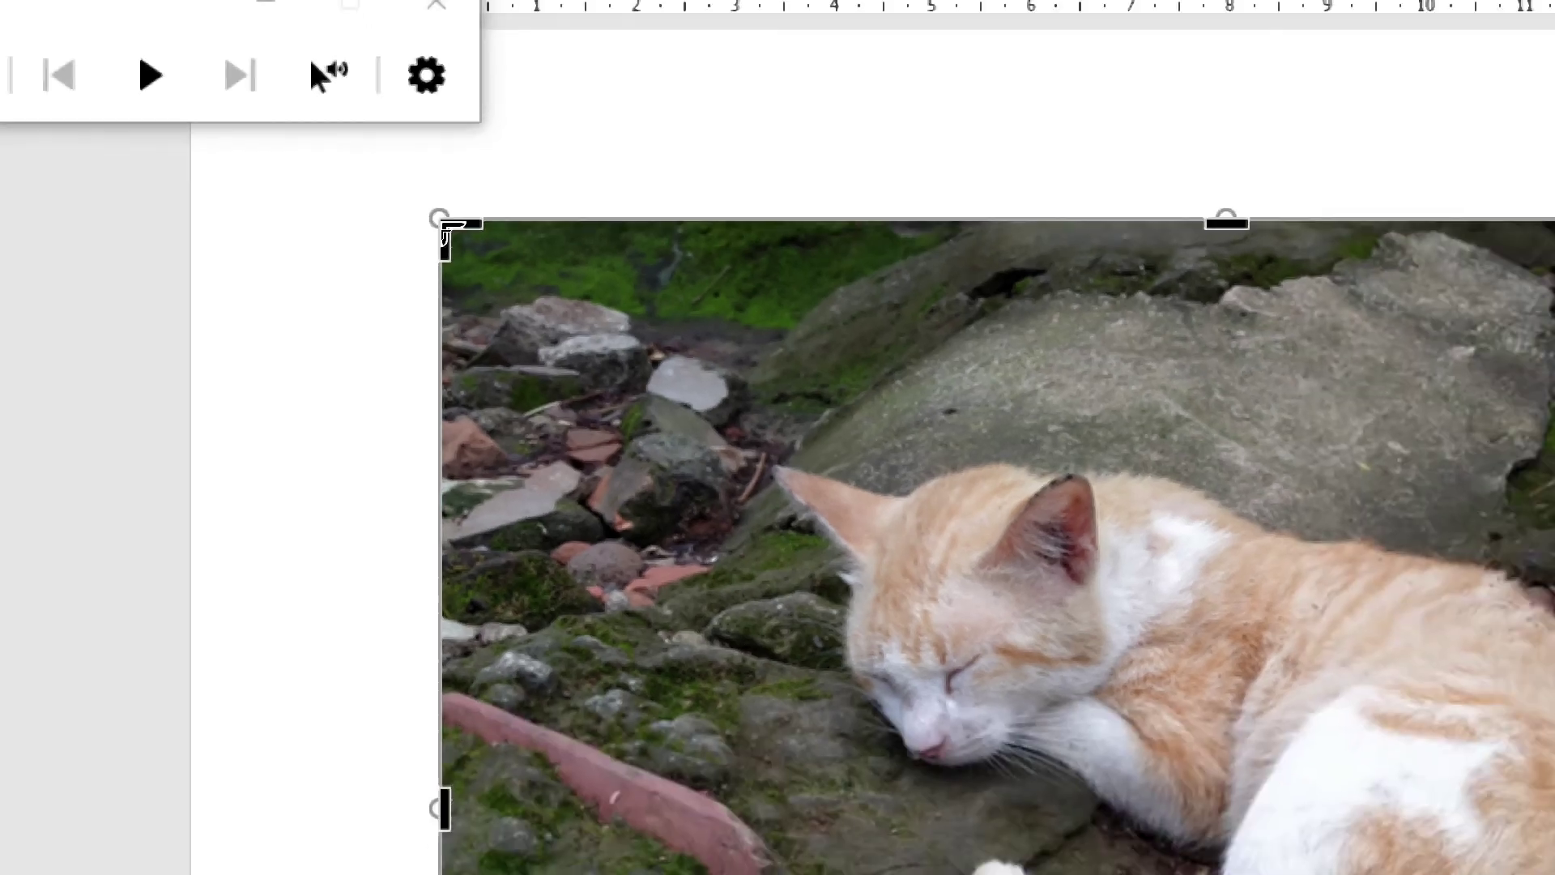
pyautogui.press('super+minus')
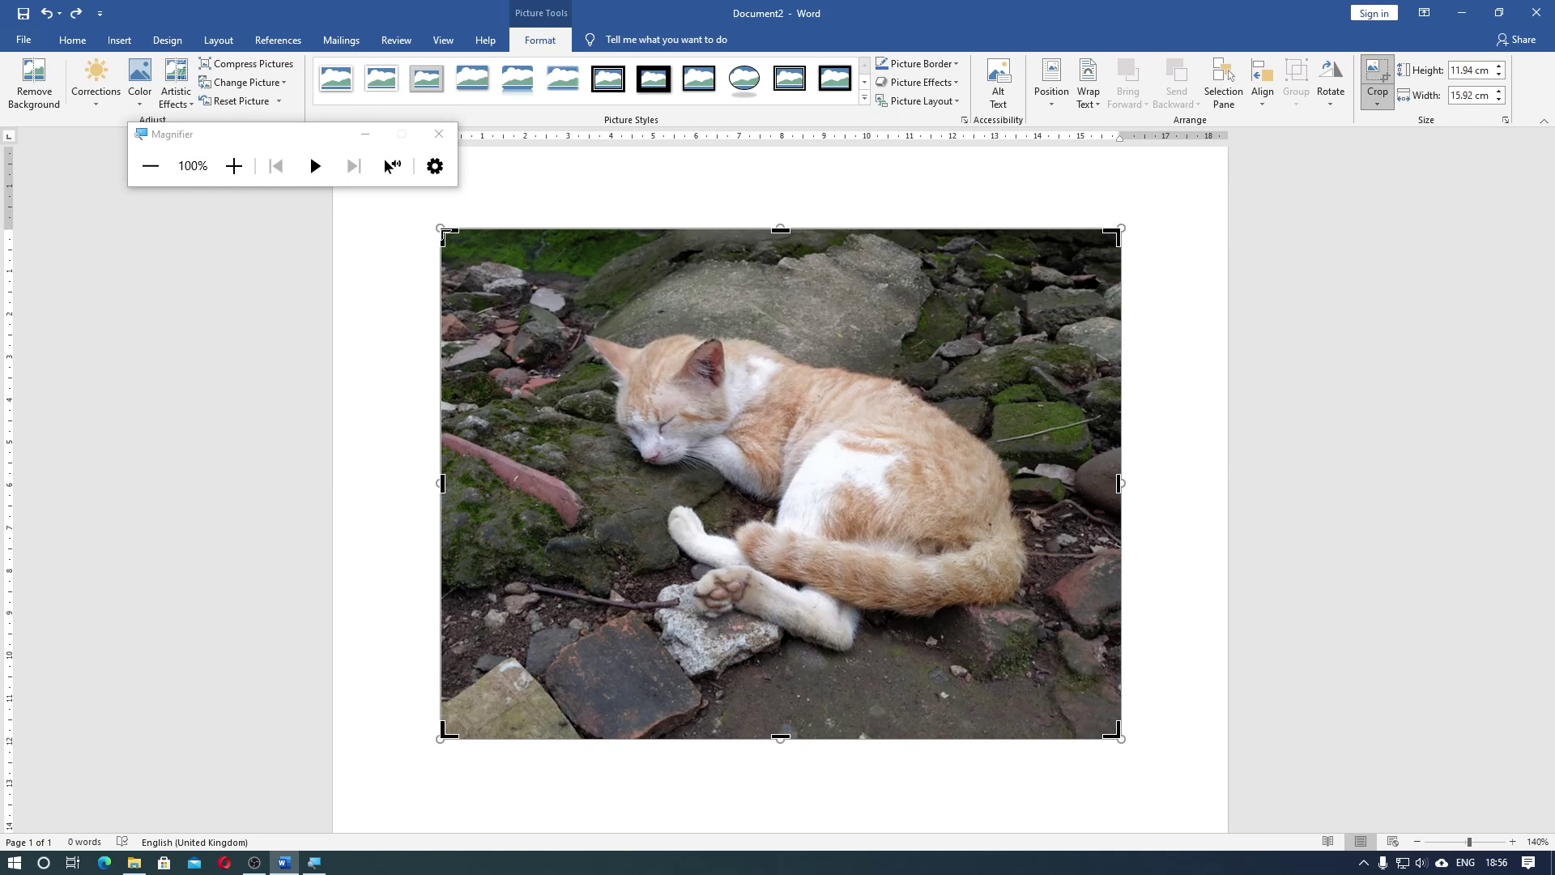
# Adjust the corner and edge crop handles to trim all four sides to about 10.07 × 13.4 cm.
pyautogui.moveTo(445, 235); pyautogui.dragTo(501, 259)
pyautogui.moveTo(511, 270)
pyautogui.mouseDown()
pyautogui.moveTo(533, 362)
pyautogui.moveTo(600, 486)
pyautogui.moveTo(632, 462)
pyautogui.moveTo(648, 319)
pyautogui.moveTo(548, 278)
pyautogui.moveTo(521, 288)
pyautogui.moveTo(507, 308)
pyautogui.moveTo(520, 389)
pyautogui.moveTo(643, 414)
pyautogui.mouseUp()
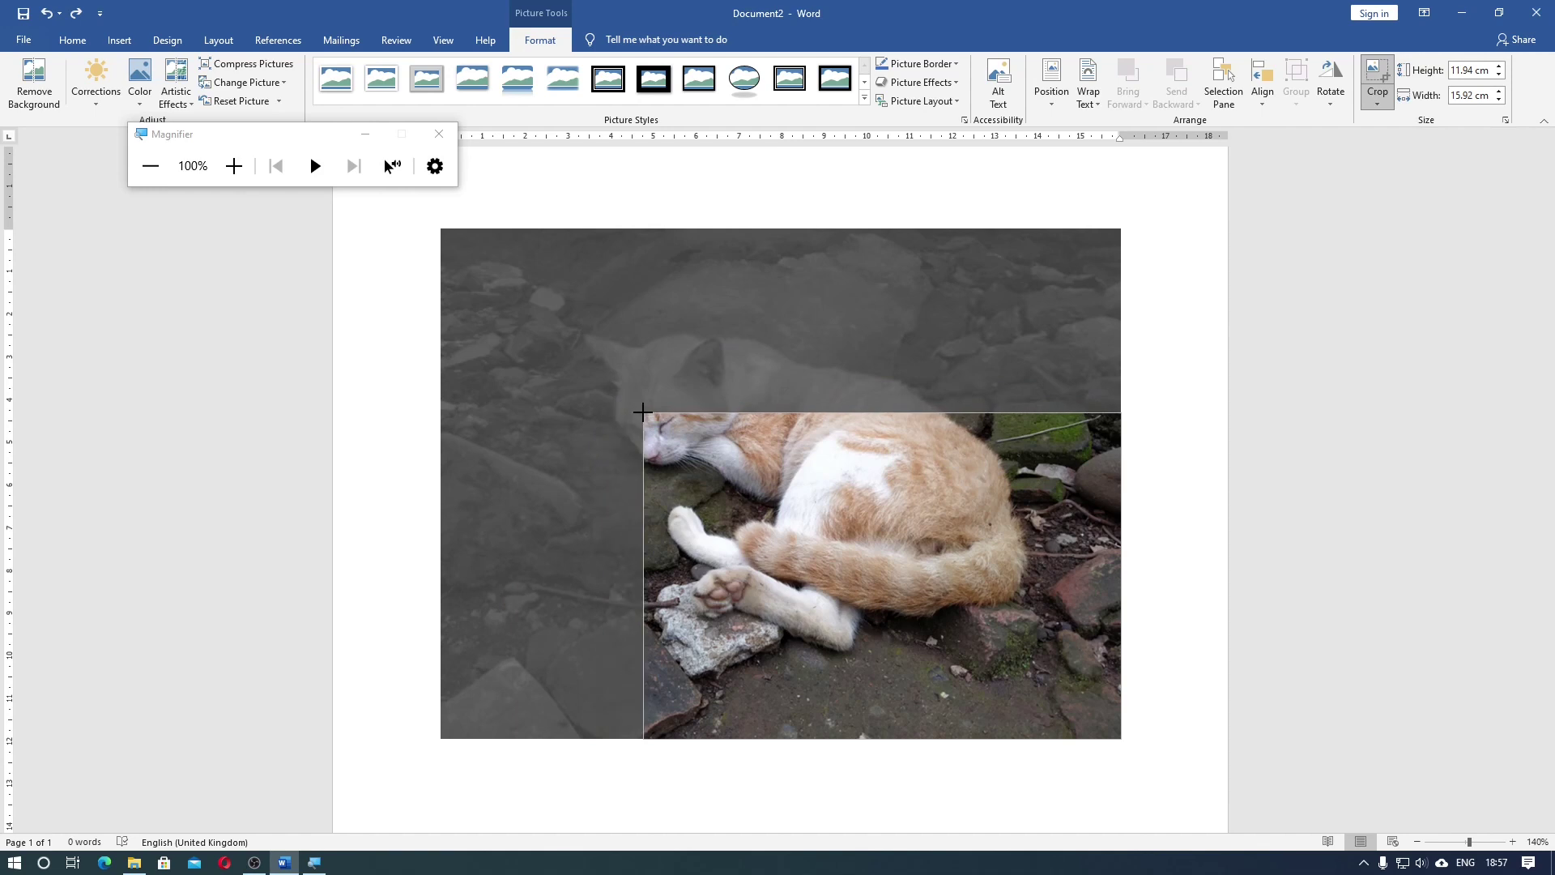
pyautogui.moveTo(643, 413)
pyautogui.mouseDown()
pyautogui.moveTo(611, 340)
pyautogui.moveTo(566, 323)
pyautogui.mouseUp()
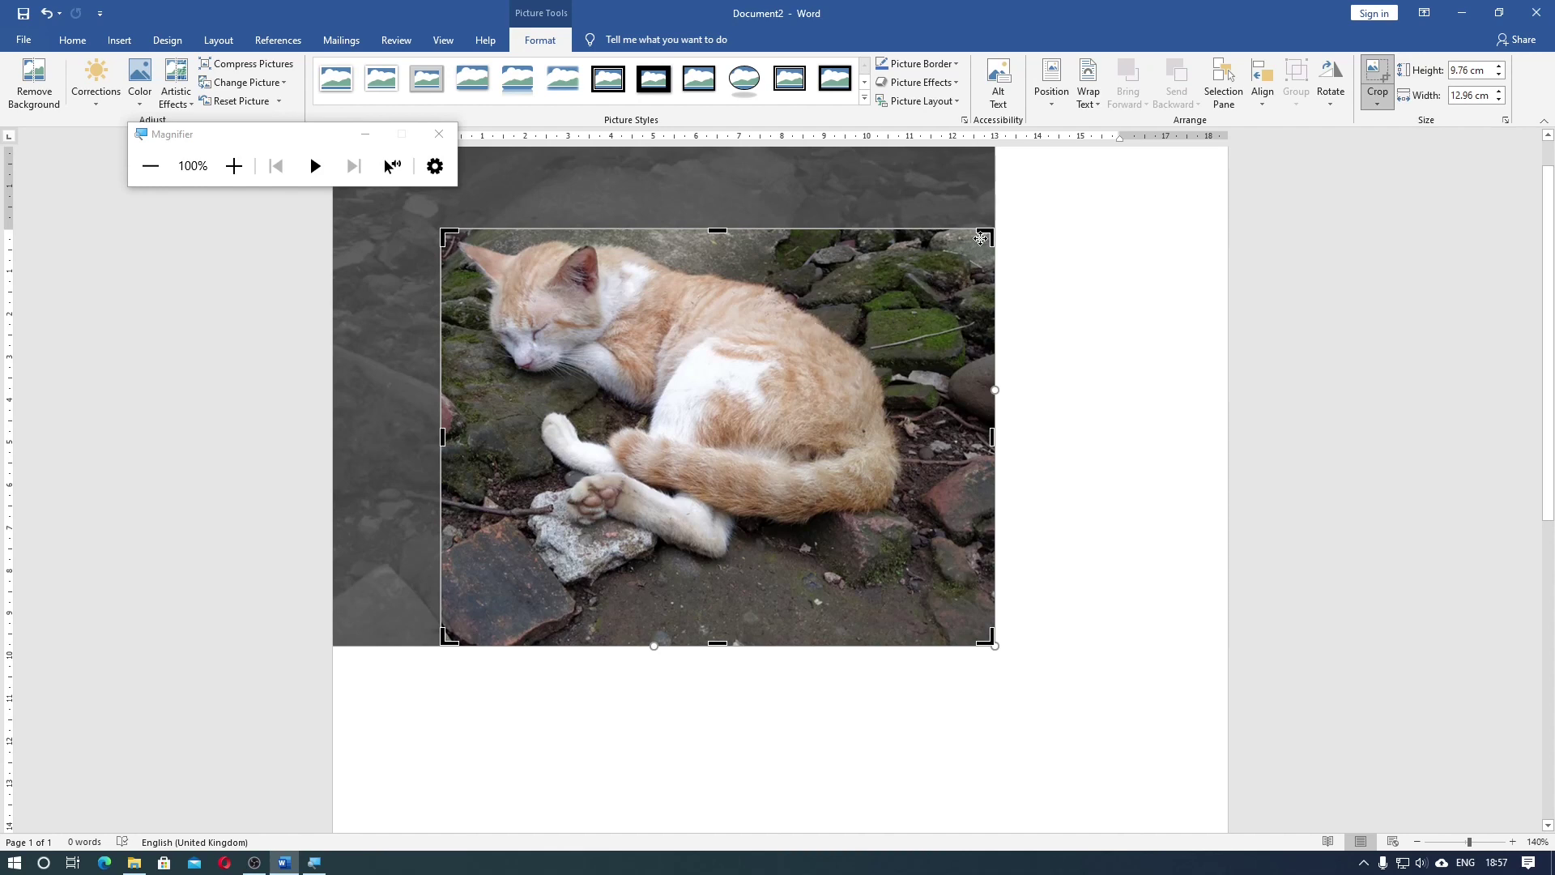
pyautogui.moveTo(982, 237); pyautogui.dragTo(902, 199)
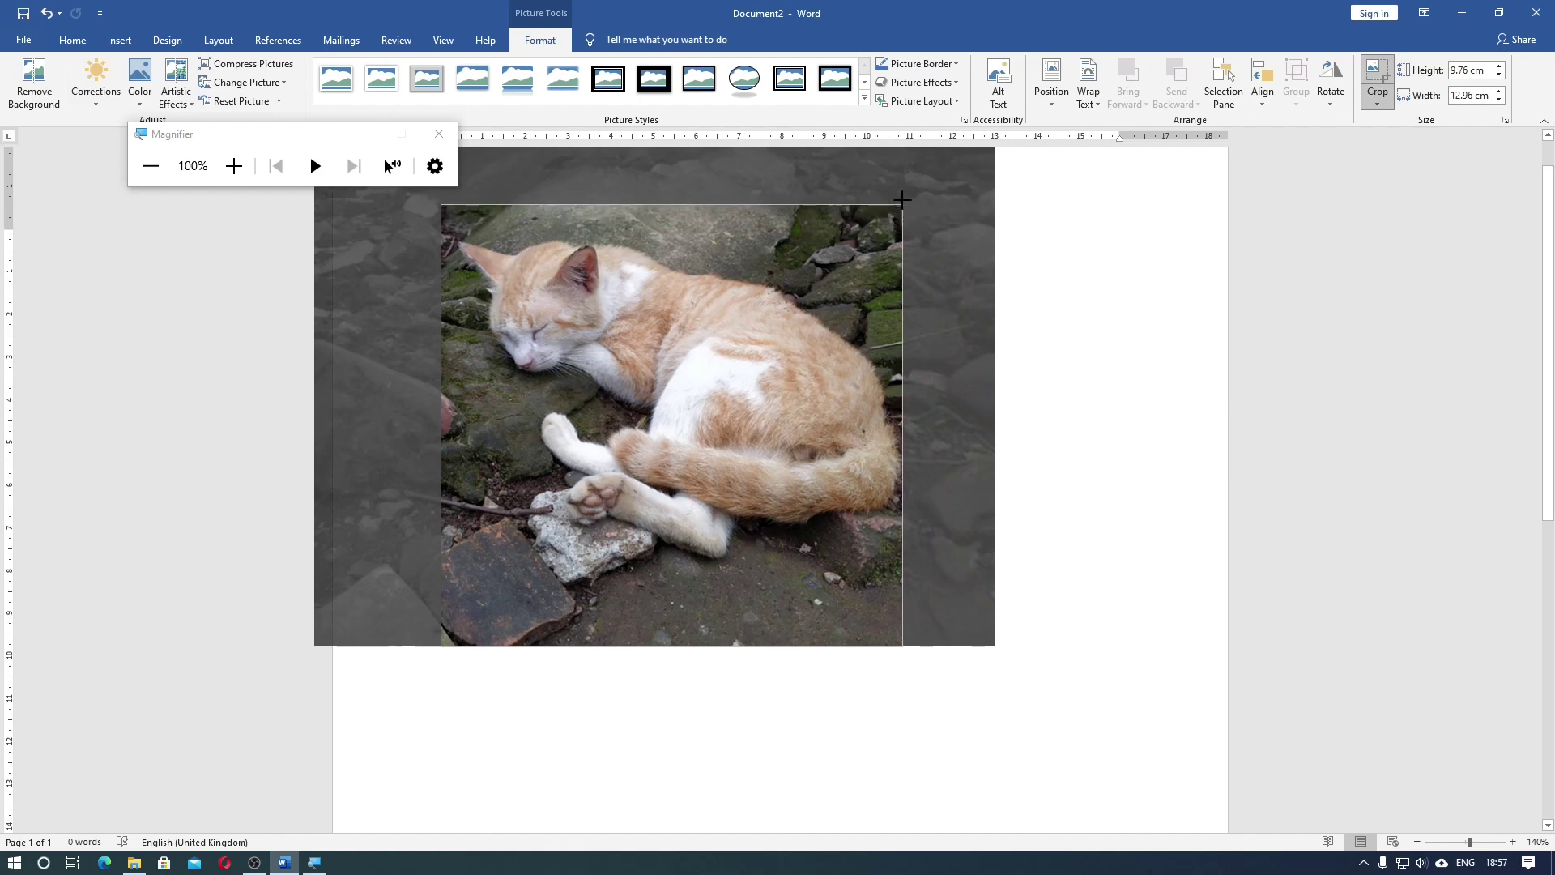
pyautogui.moveTo(902, 199); pyautogui.dragTo(907, 159)
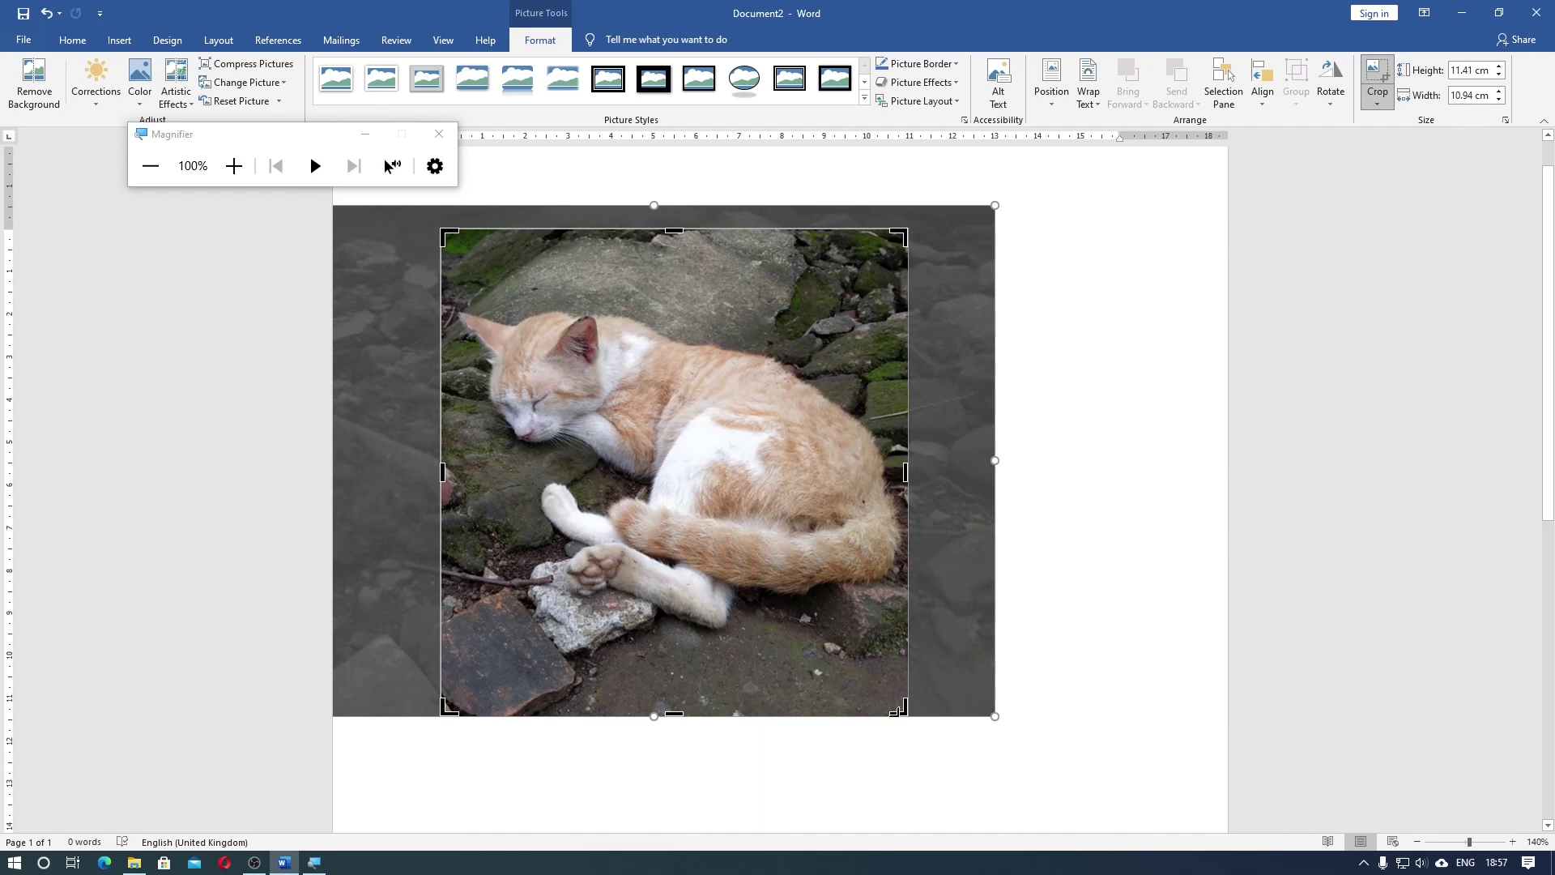
pyautogui.moveTo(899, 711)
pyautogui.mouseDown()
pyautogui.moveTo(945, 636)
pyautogui.moveTo(945, 666)
pyautogui.mouseUp()
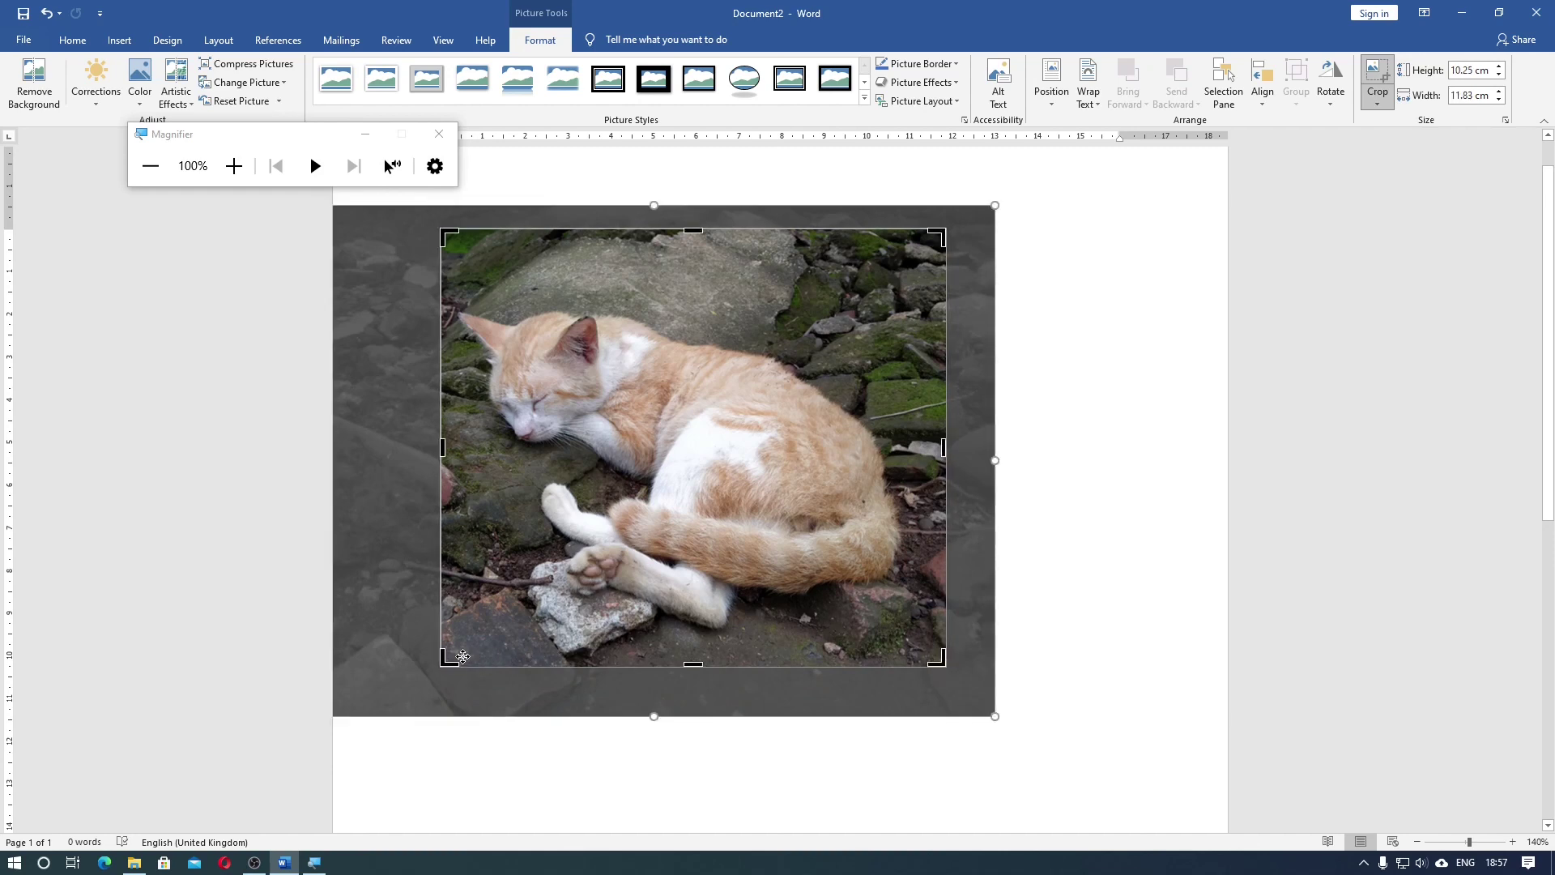
pyautogui.moveTo(447, 656)
pyautogui.mouseDown()
pyautogui.moveTo(354, 618)
pyautogui.moveTo(359, 580)
pyautogui.moveTo(674, 639)
pyautogui.moveTo(382, 684)
pyautogui.moveTo(469, 590)
pyautogui.moveTo(612, 671)
pyautogui.moveTo(369, 666)
pyautogui.mouseUp()
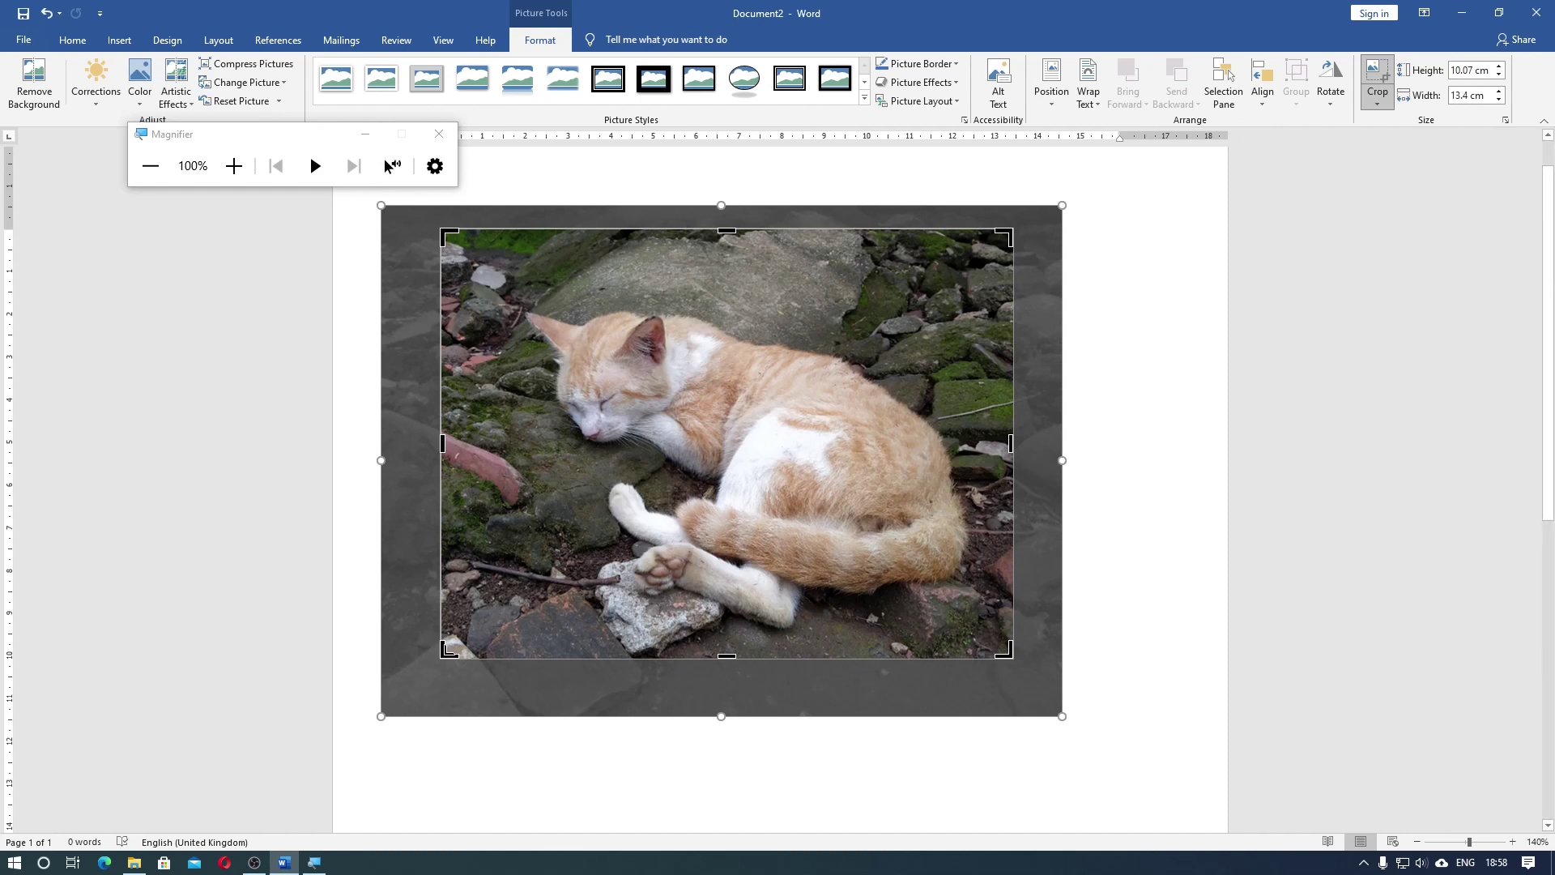
# Reshape the crop box into a 5.69 × 15.18 cm wide strip around the sleeping cat.
pyautogui.moveTo(444, 653)
pyautogui.mouseDown()
pyautogui.moveTo(534, 660)
pyautogui.moveTo(450, 592)
pyautogui.moveTo(435, 624)
pyautogui.mouseUp()
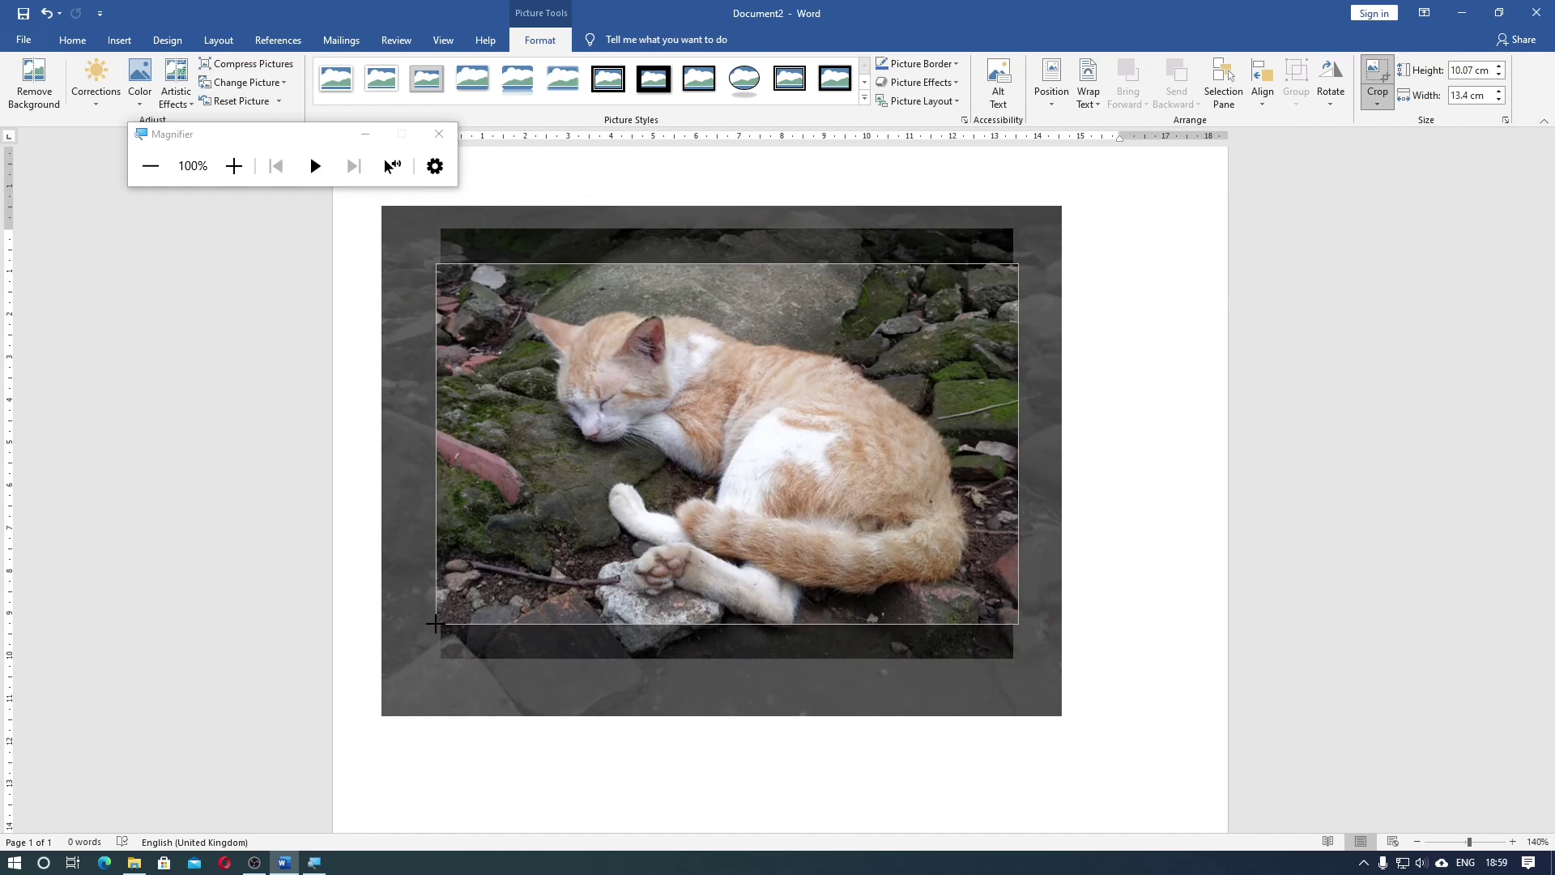
pyautogui.moveTo(435, 623)
pyautogui.mouseDown()
pyautogui.moveTo(480, 624)
pyautogui.moveTo(471, 587)
pyautogui.moveTo(557, 448)
pyautogui.moveTo(520, 591)
pyautogui.moveTo(486, 610)
pyautogui.moveTo(382, 571)
pyautogui.moveTo(401, 512)
pyautogui.moveTo(504, 511)
pyautogui.moveTo(585, 549)
pyautogui.moveTo(607, 726)
pyautogui.moveTo(369, 725)
pyautogui.mouseUp()
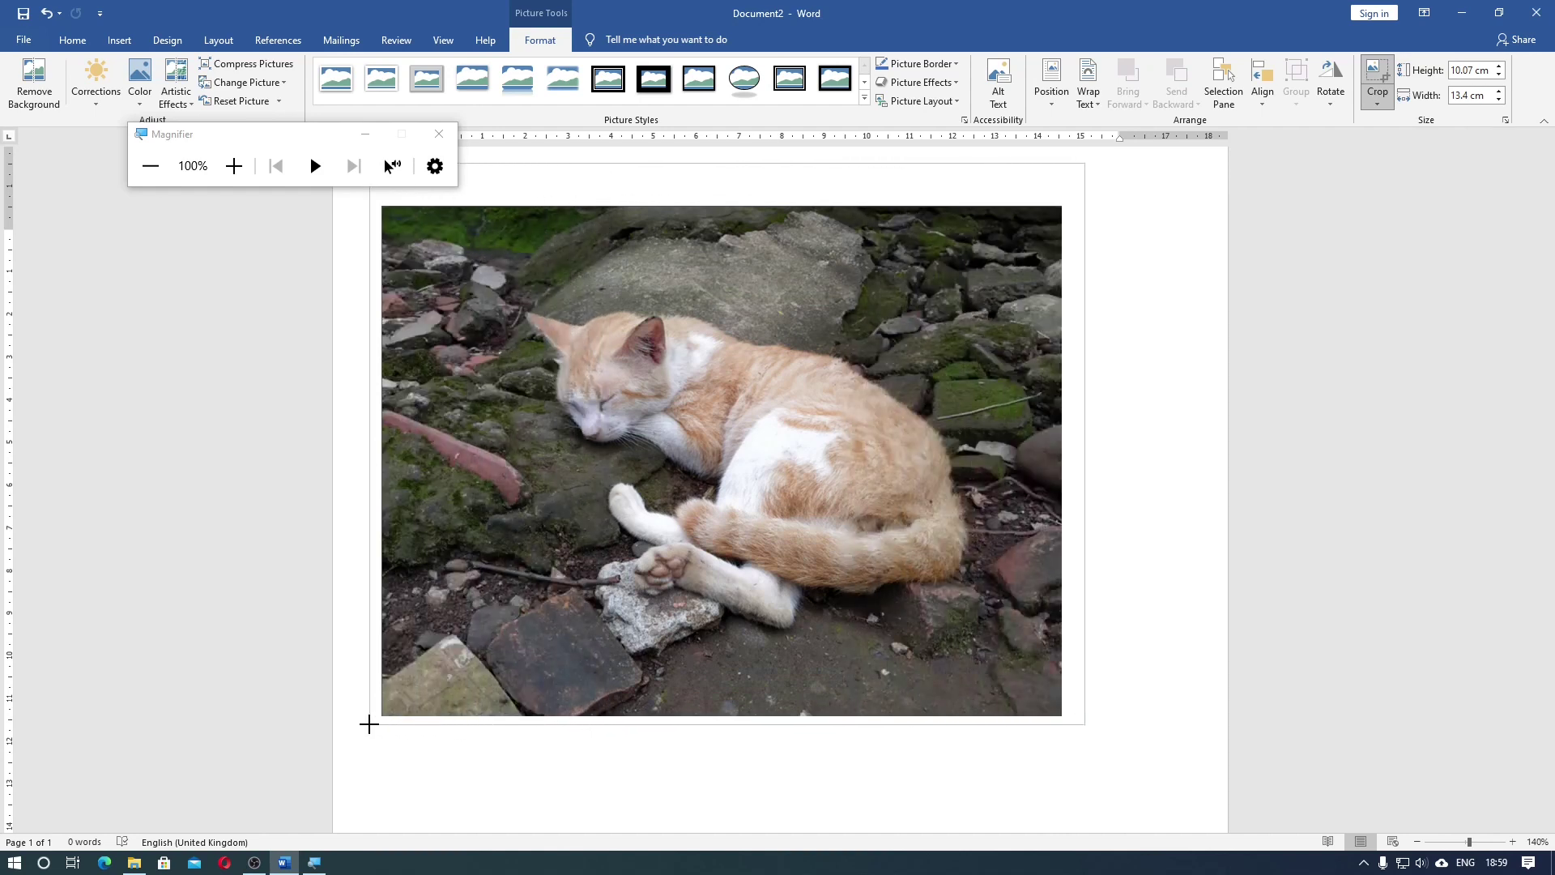
pyautogui.moveTo(369, 724); pyautogui.dragTo(403, 585)
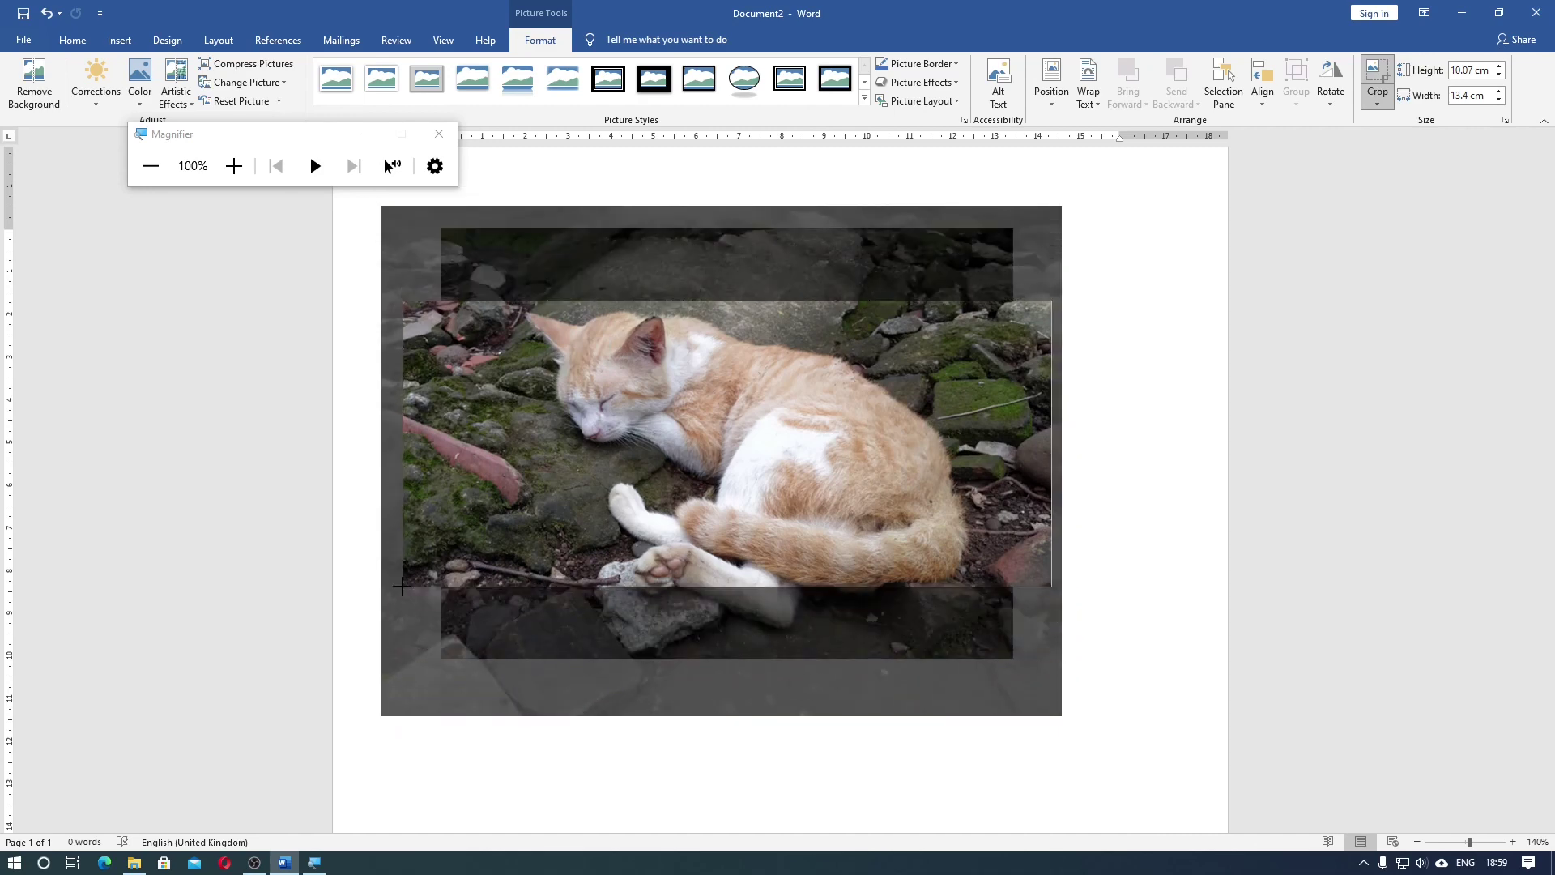
pyautogui.moveTo(402, 585); pyautogui.dragTo(402, 586)
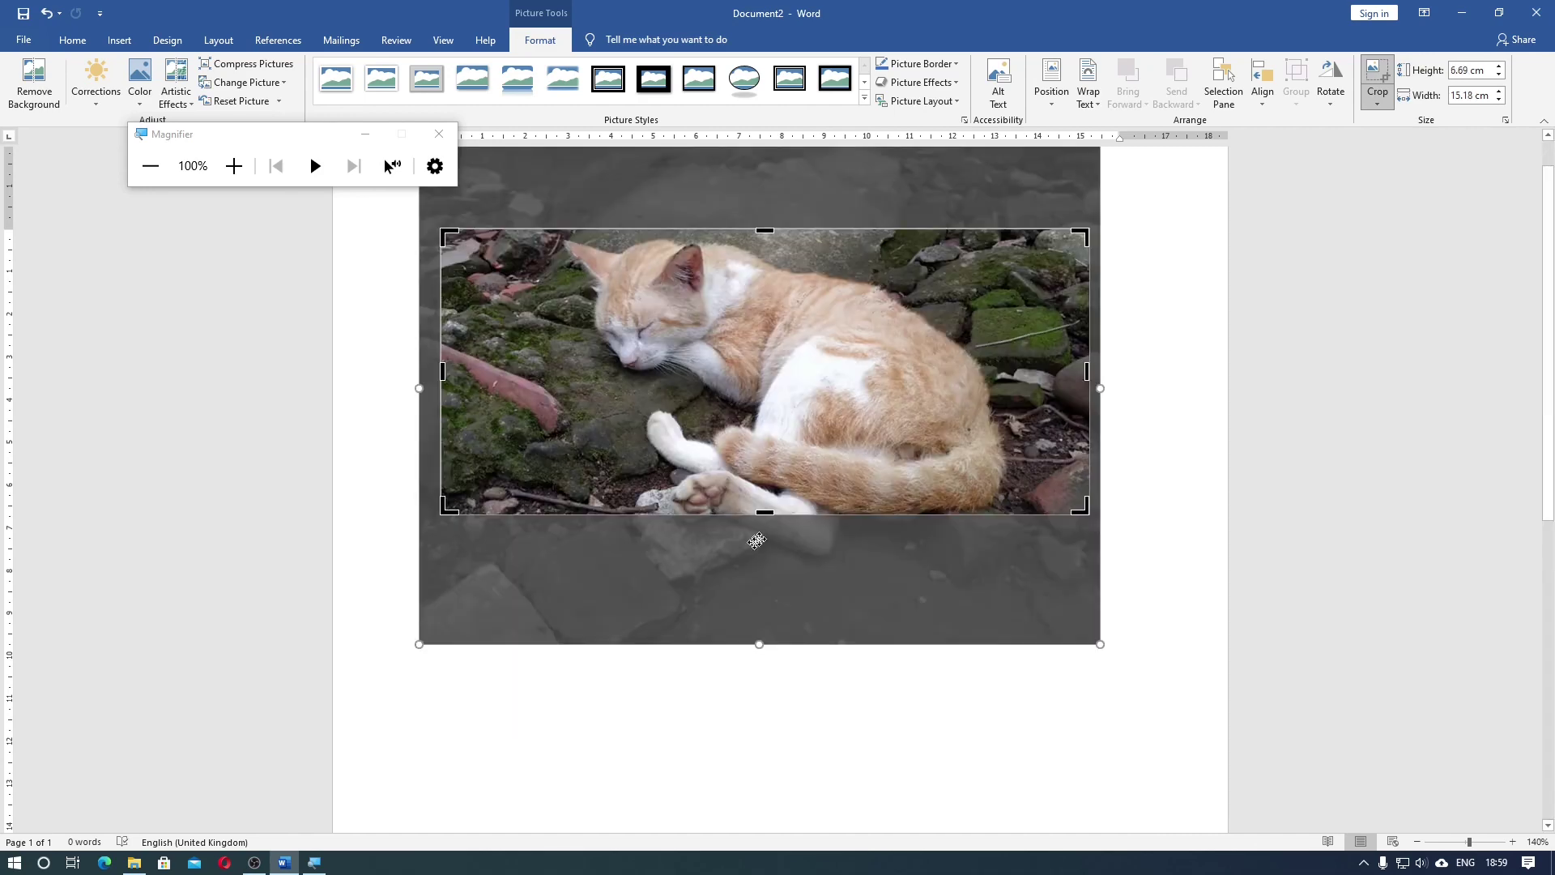
# Apply the crop to finish the 5.69 × 15.18 cm landscape strip of the cat photo.
pyautogui.click(1378, 77)
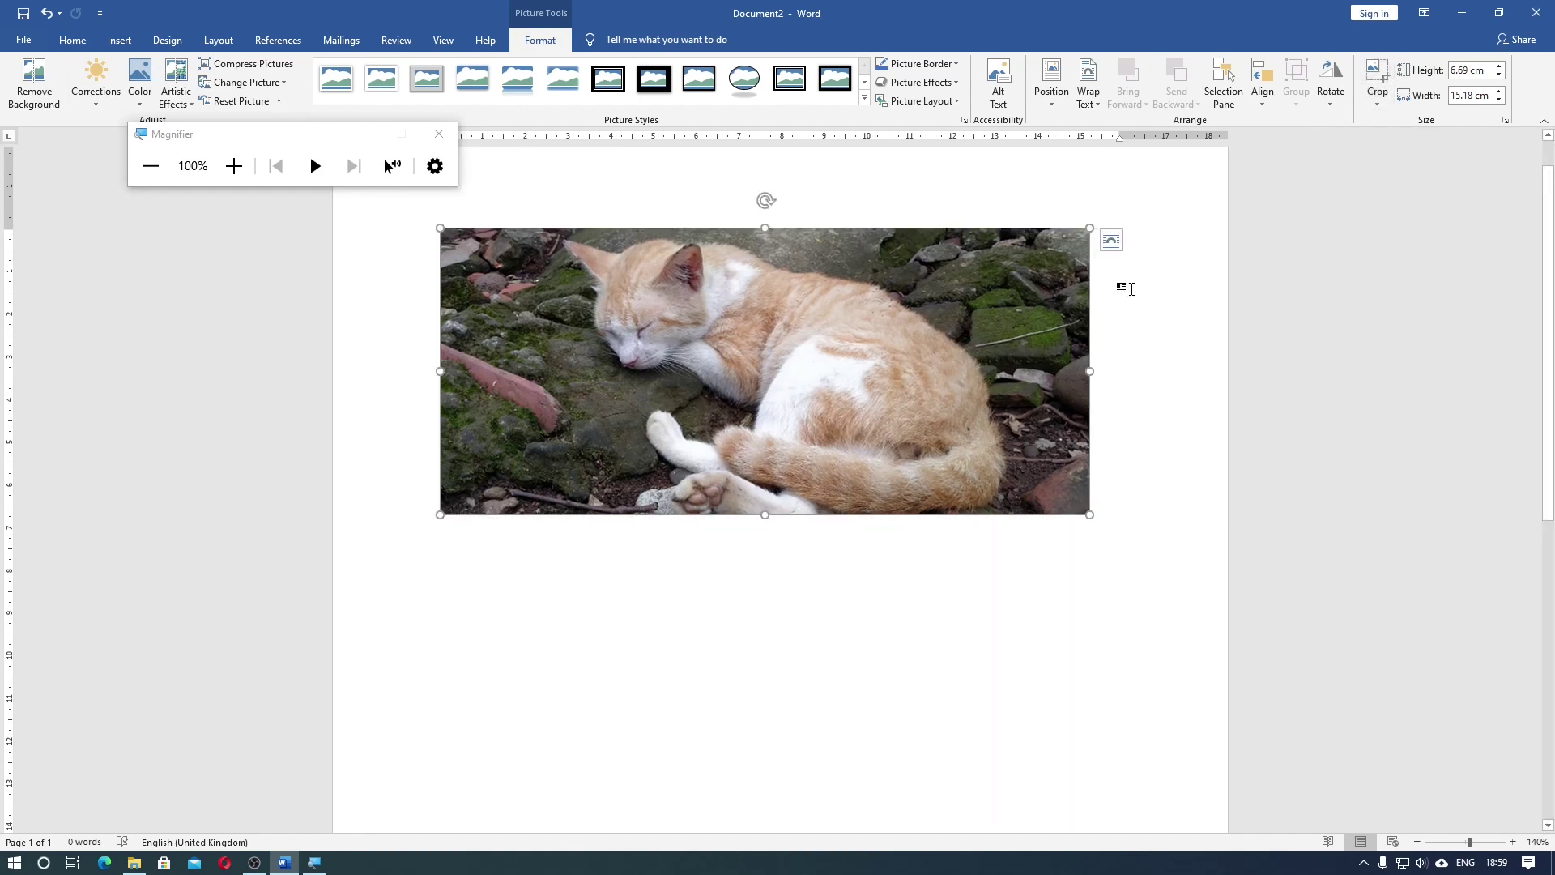